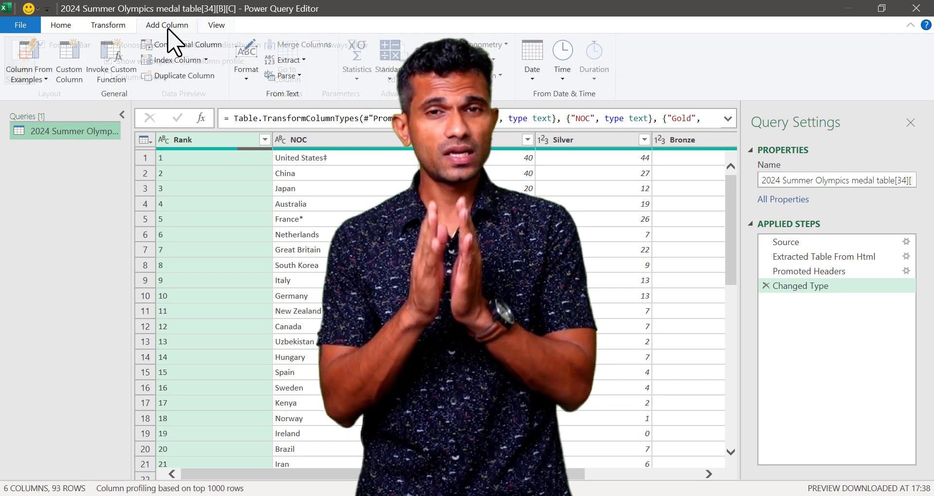
# Check the ribbon tabs and jump to the last row of the blank Power Query Example 1_xlncad.com sheet.
pyautogui.click(113, 27)
pyautogui.click(60, 25)
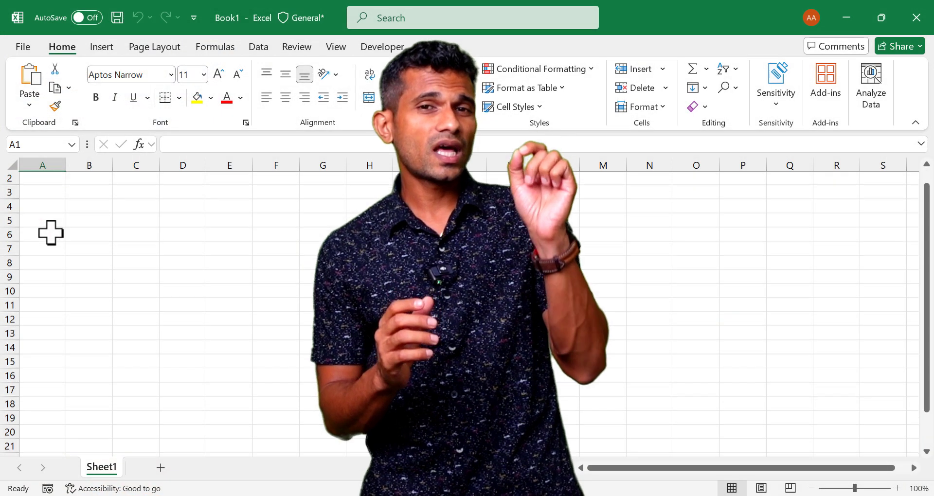
pyautogui.scroll(-9, 50, 233)
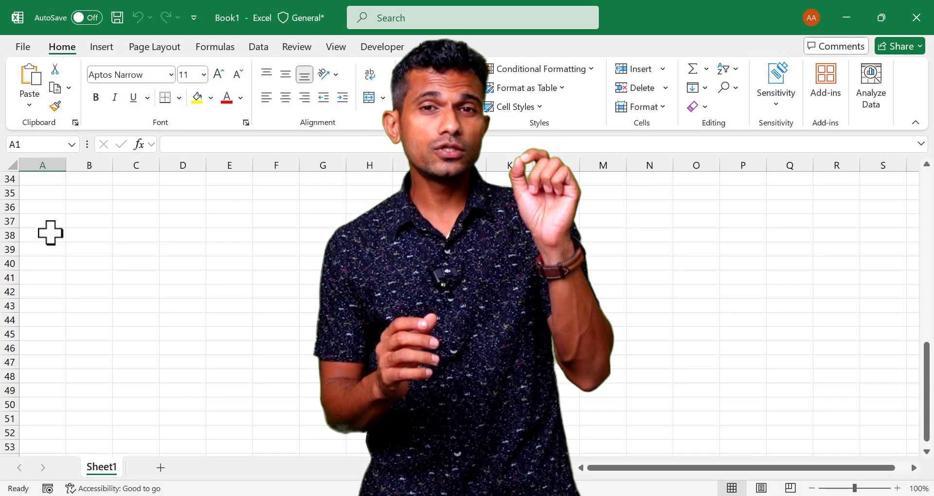
pyautogui.hotkey('ctrl', 'Down')
pyautogui.scroll(-4, 61, 257)
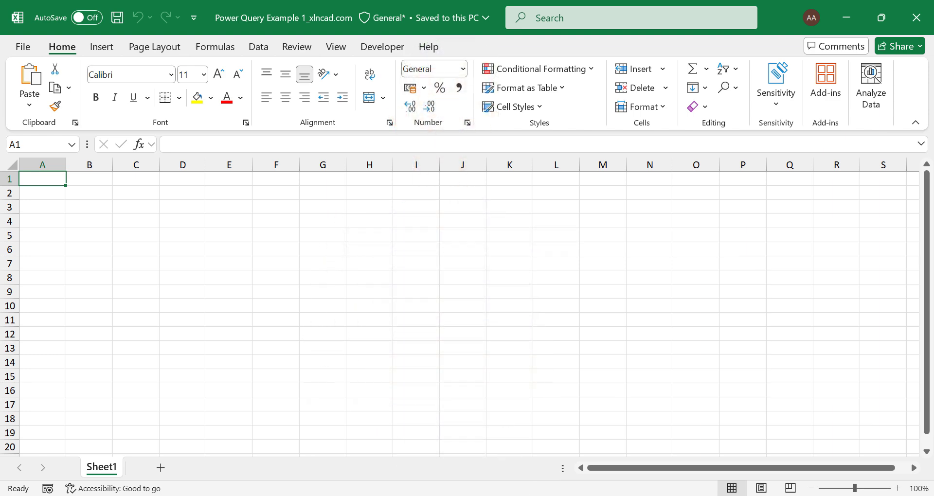
# Search Google for '2024 paris olympics medal table' and open the Wikipedia medal table article.
pyautogui.hotkey('alt', 'Tab')
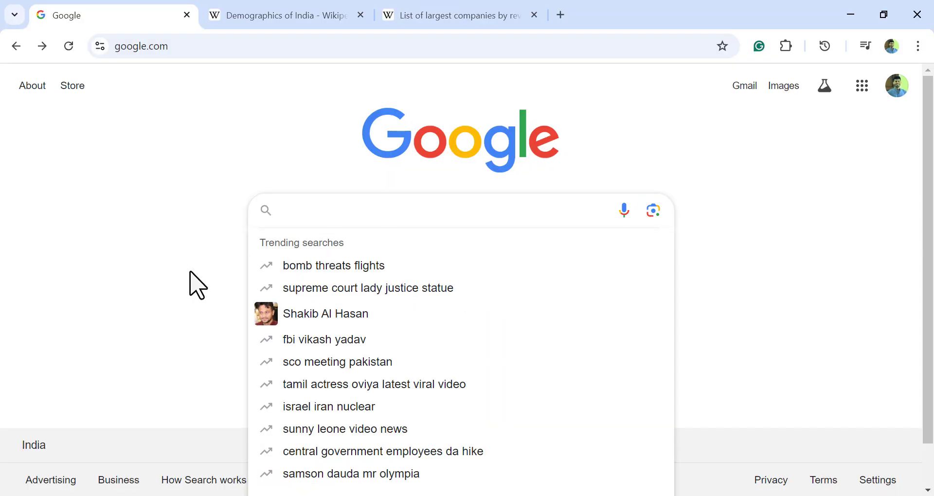
pyautogui.write('2024 par')
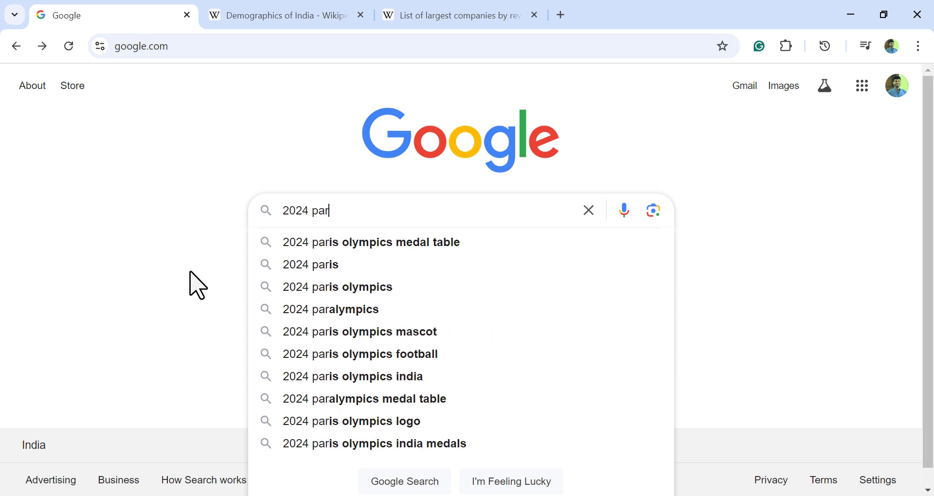
pyautogui.click(479, 245)
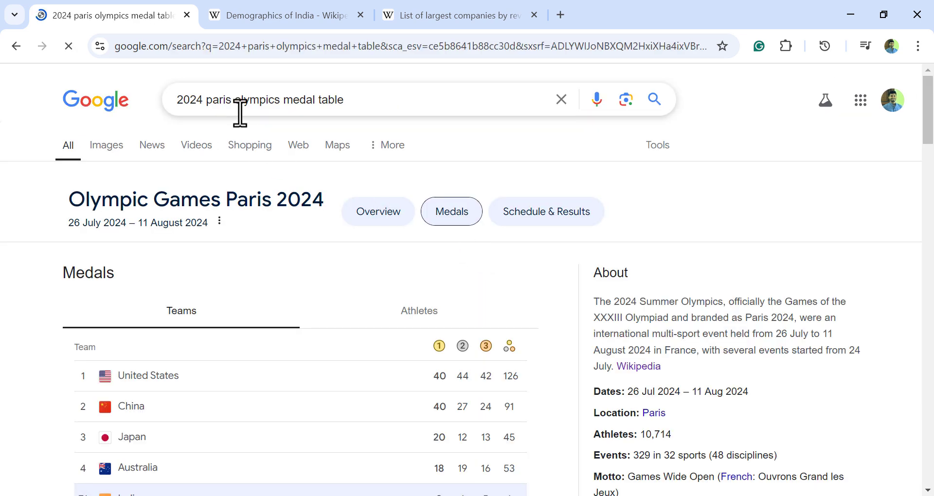
pyautogui.scroll(-7, 210, 350)
pyautogui.scroll(-9, 220, 330)
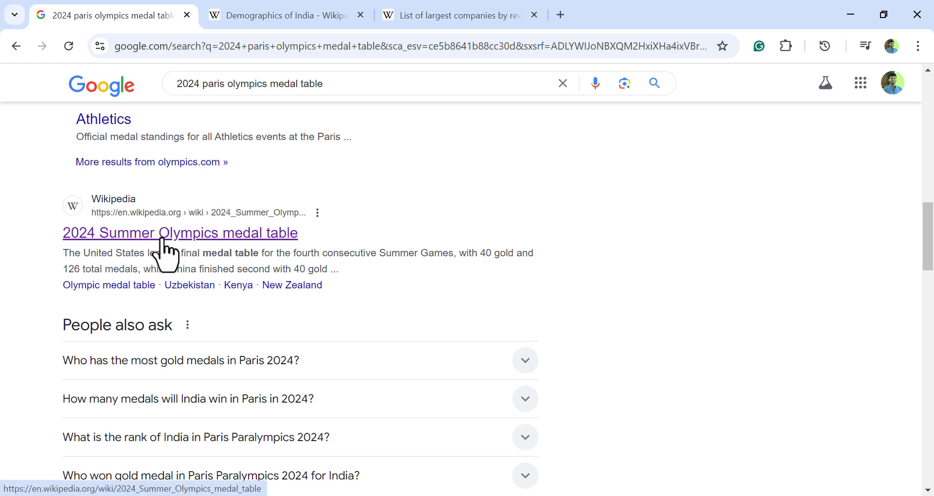
pyautogui.click(163, 234)
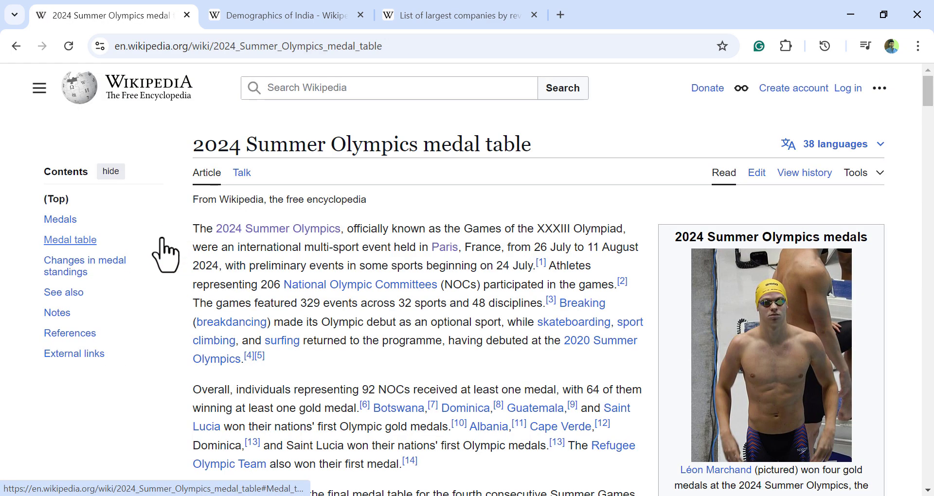
# Copy the Wikipedia medal table article's URL from the address bar and switch back to Excel.
pyautogui.scroll(-2, 370, 280)
pyautogui.scroll(-20, 370, 281)
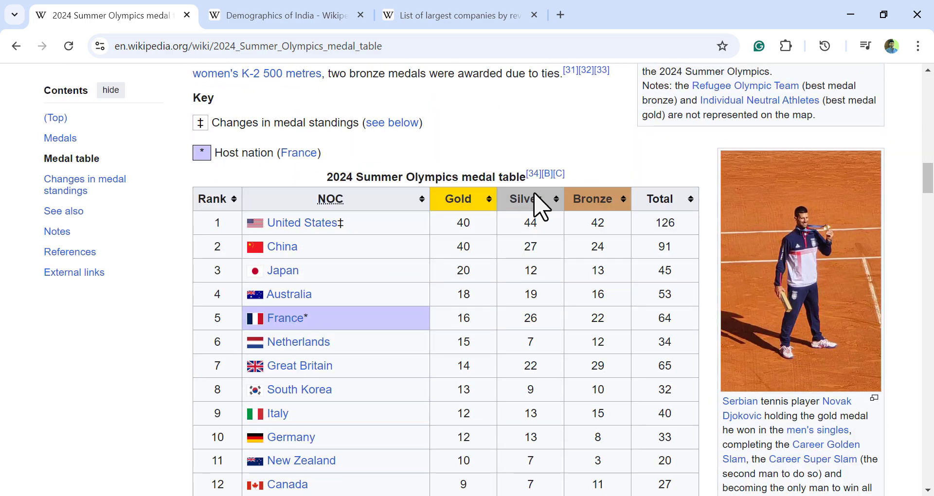
pyautogui.scroll(-12, 451, 327)
pyautogui.scroll(12, 434, 372)
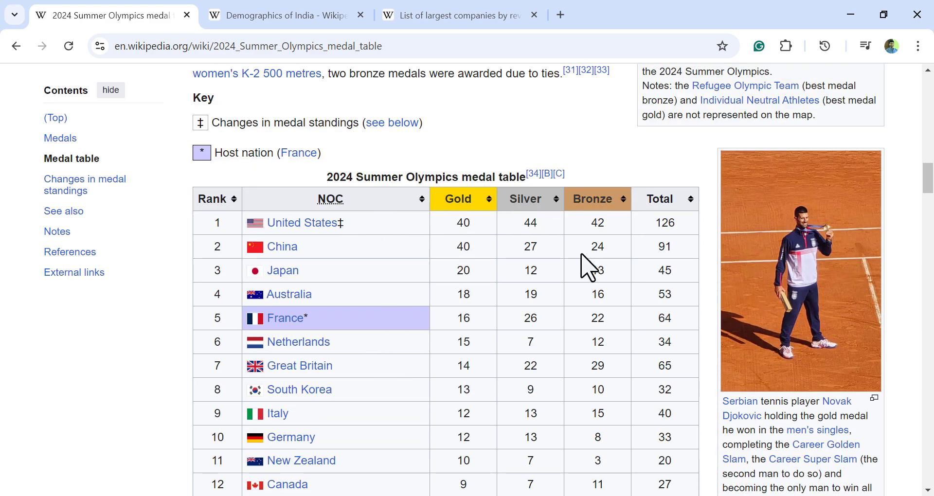
pyautogui.scroll(-9, 511, 340)
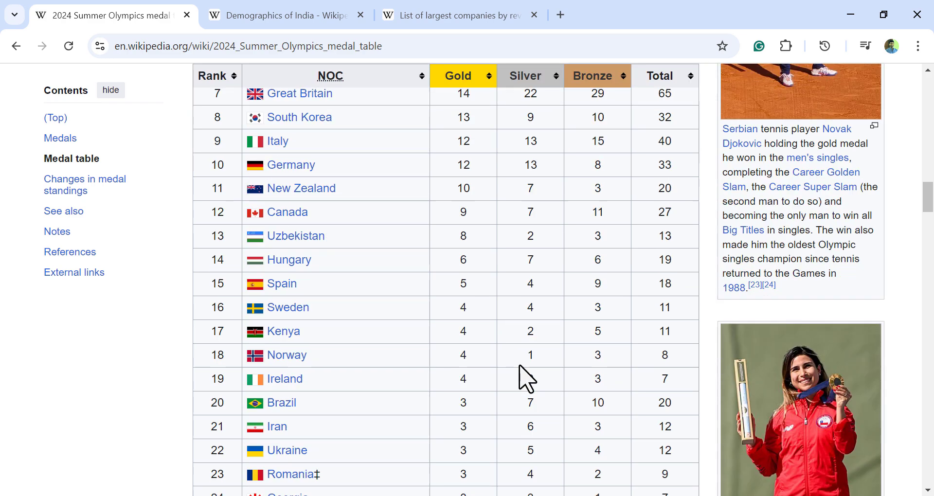
pyautogui.scroll(8, 518, 370)
pyautogui.scroll(3, 517, 369)
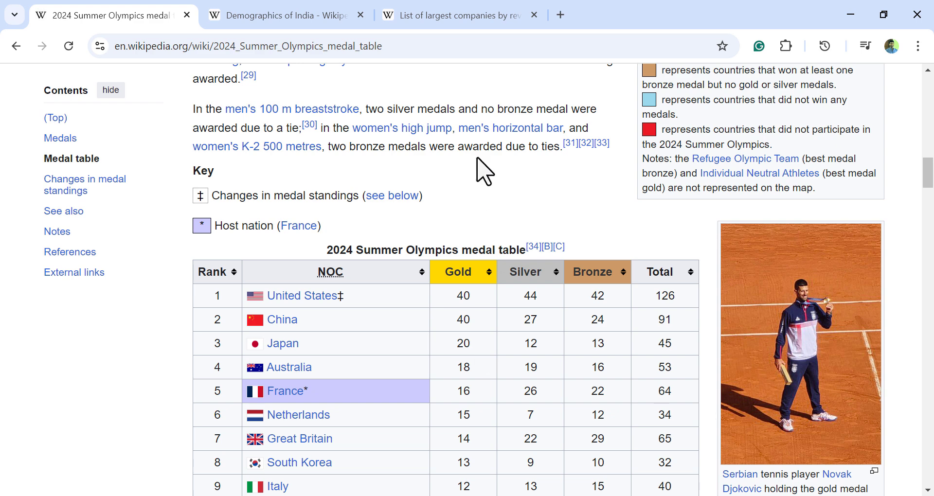
pyautogui.click(420, 51)
pyautogui.rightClick(347, 49)
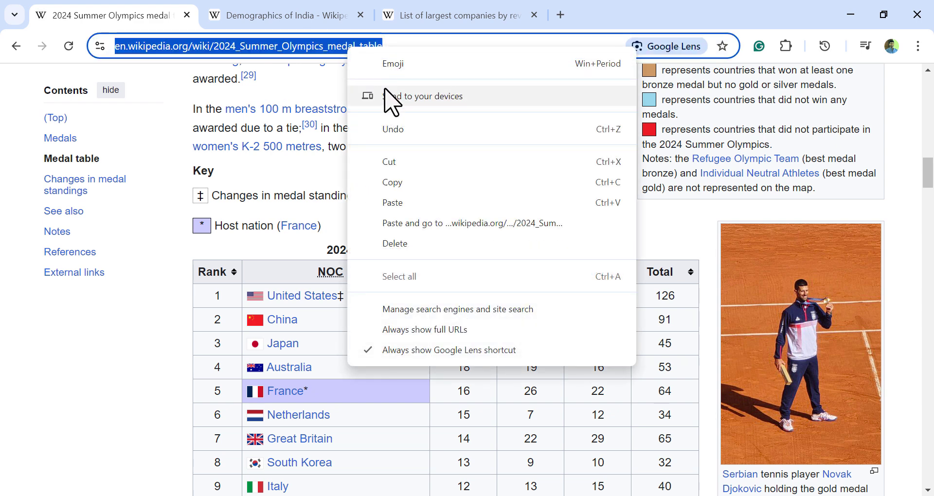
pyautogui.click(411, 184)
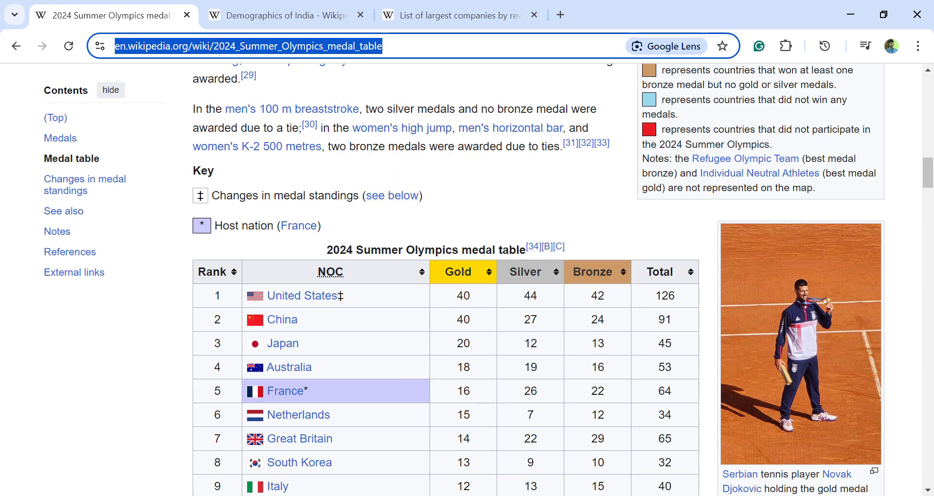
pyautogui.click(461, 465)
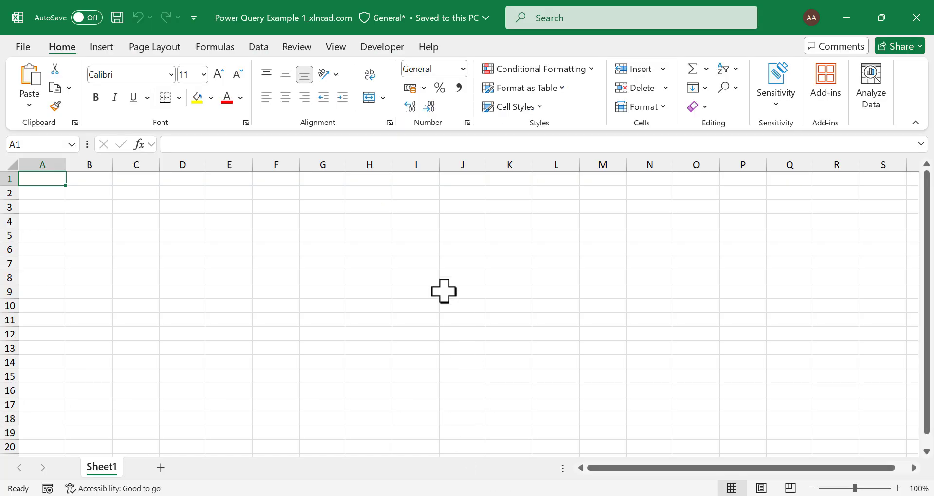
# Start a web import via Data > Get Data > From Other Sources > From Web.
pyautogui.click(258, 47)
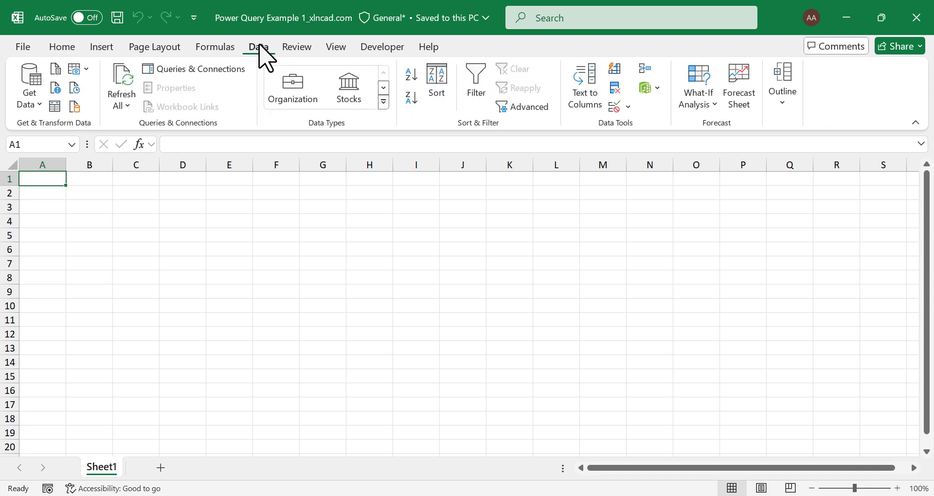
pyautogui.click(35, 104)
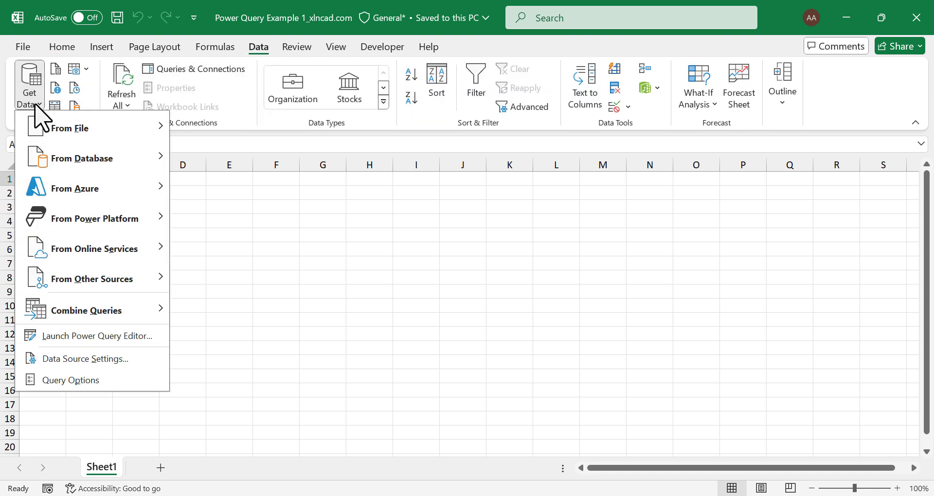
pyautogui.moveTo(129, 282)
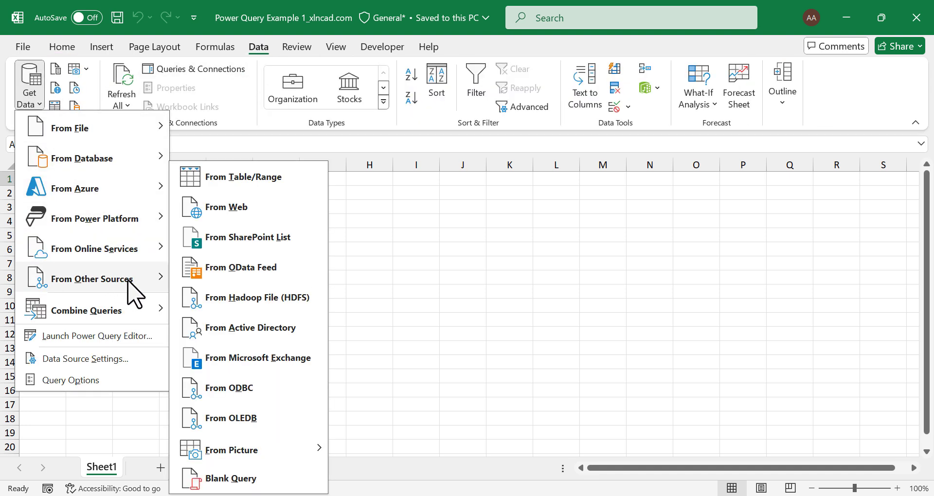
pyautogui.click(273, 211)
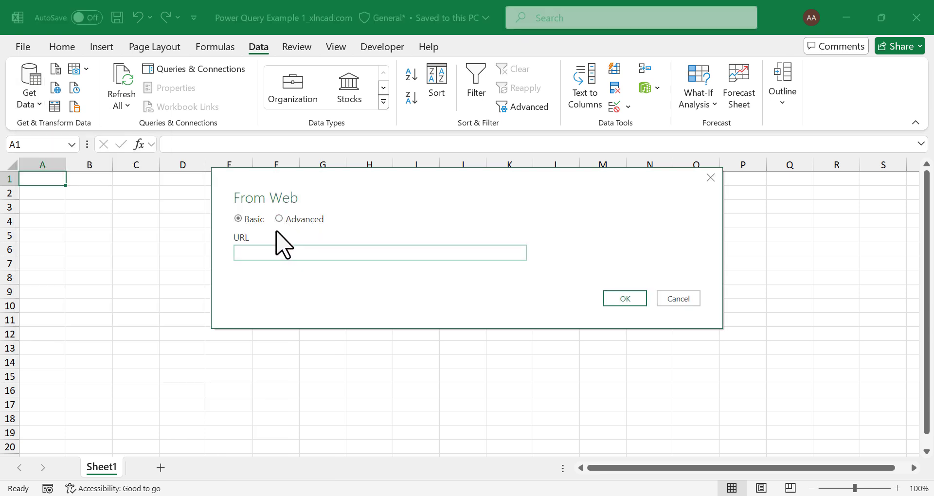
# Paste the copied Wikipedia URL, confirm it, and connect with anonymous access.
pyautogui.rightClick(306, 253)
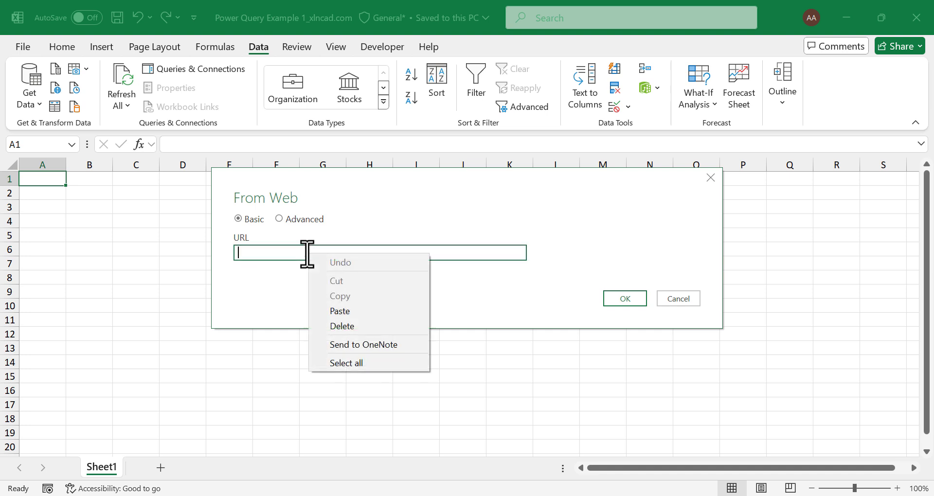
pyautogui.click(340, 308)
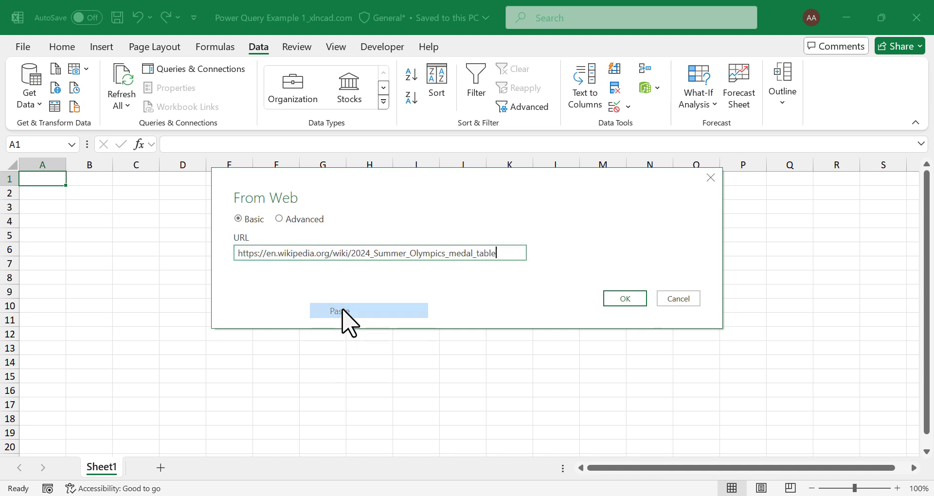
pyautogui.click(616, 299)
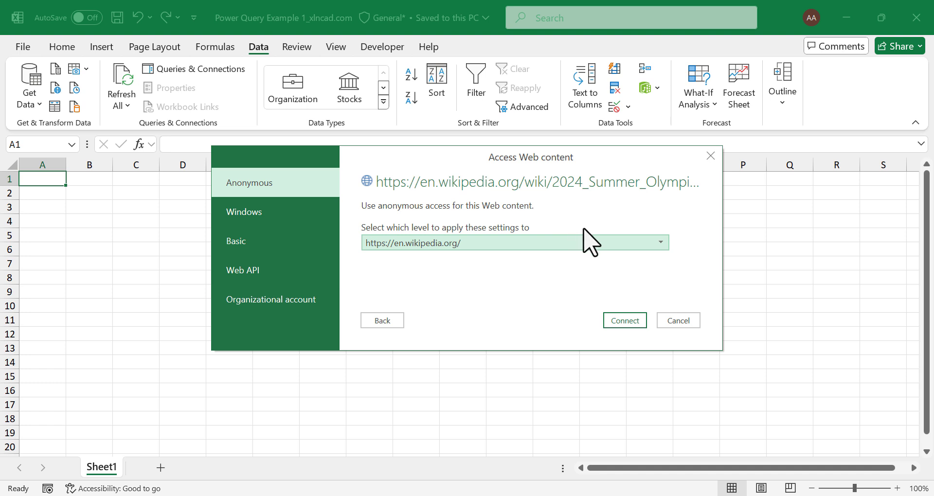
pyautogui.click(622, 321)
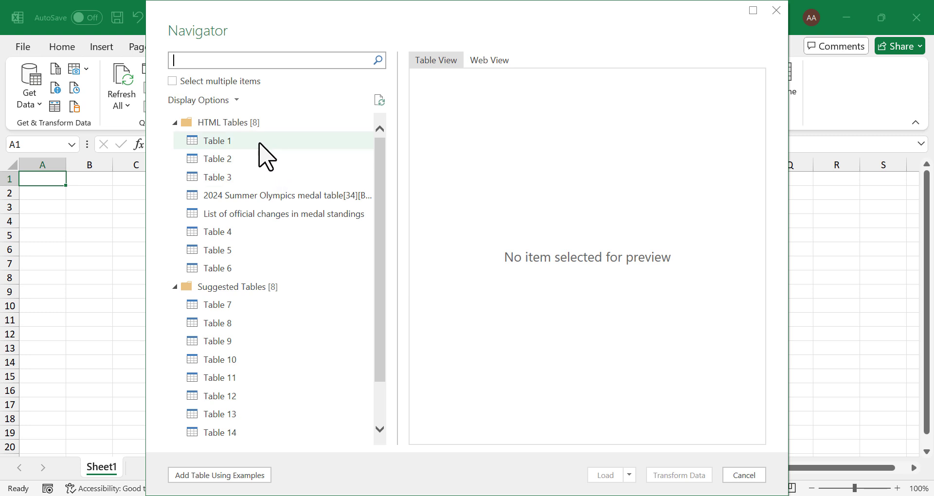
# Preview Tables 1–3, then select '2024 Summer Olympics medal table[34][B][C]' and scroll its preview.
pyautogui.click(266, 155)
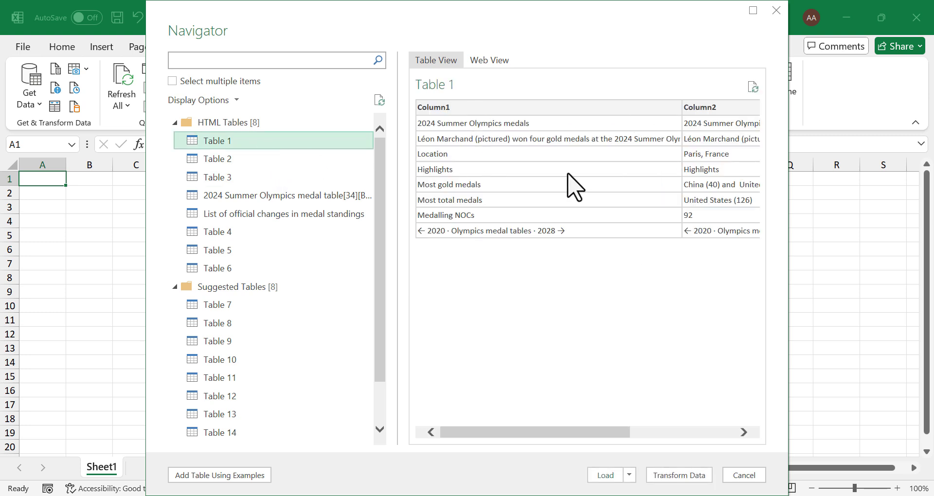
pyautogui.click(275, 160)
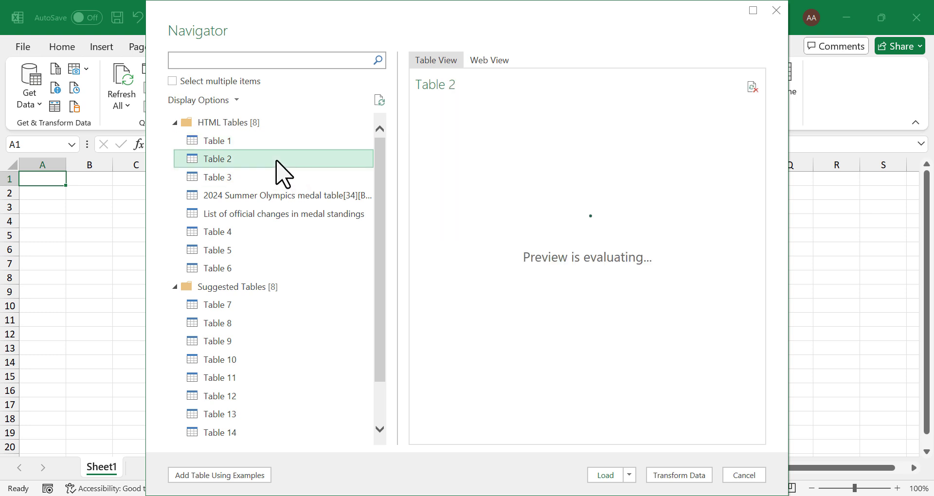
pyautogui.click(291, 177)
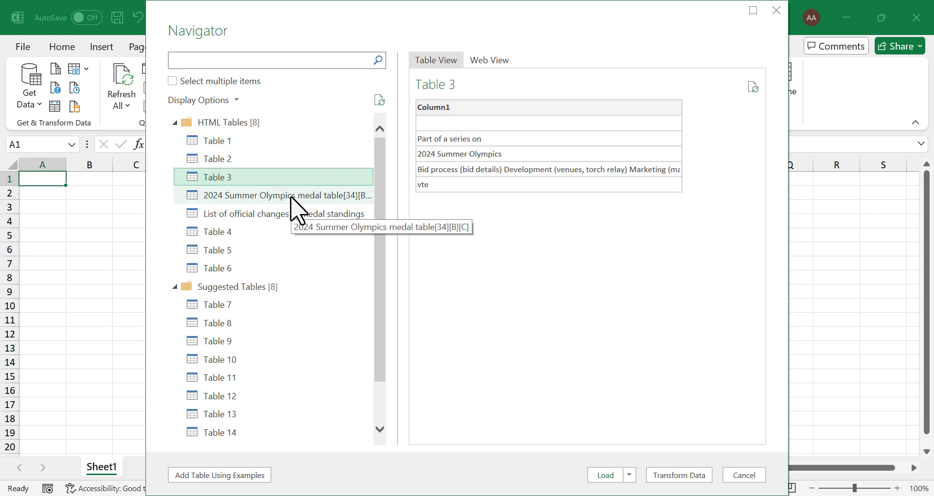
pyautogui.click(295, 196)
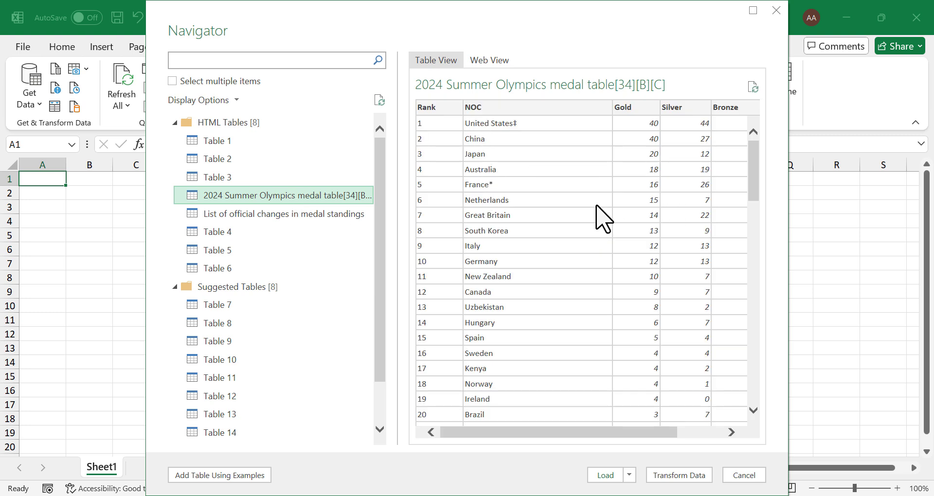
pyautogui.moveTo(627, 430)
pyautogui.mouseDown()
pyautogui.moveTo(725, 432)
pyautogui.moveTo(613, 431)
pyautogui.mouseUp()
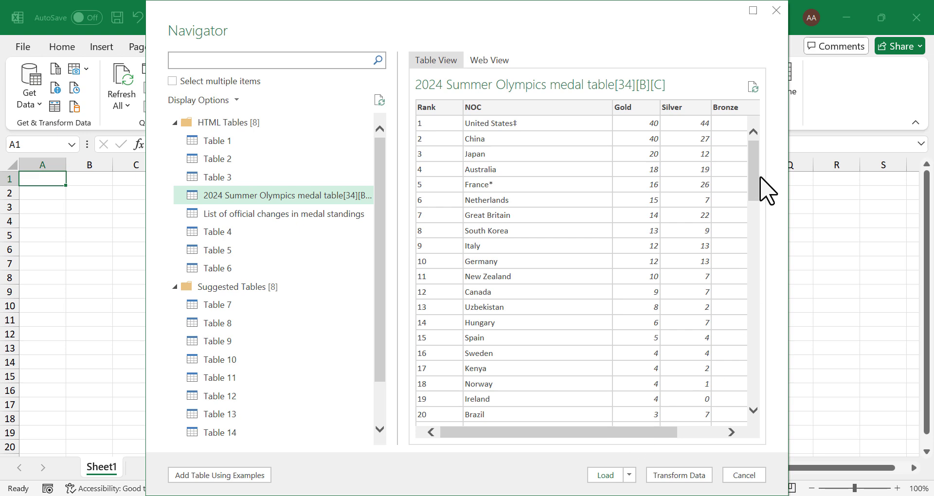
pyautogui.moveTo(761, 178); pyautogui.dragTo(750, 389)
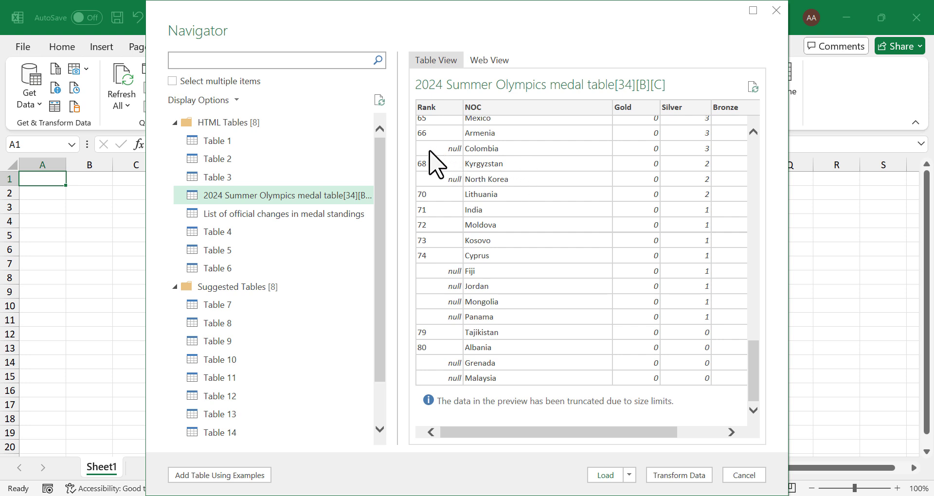
pyautogui.scroll(3, 452, 307)
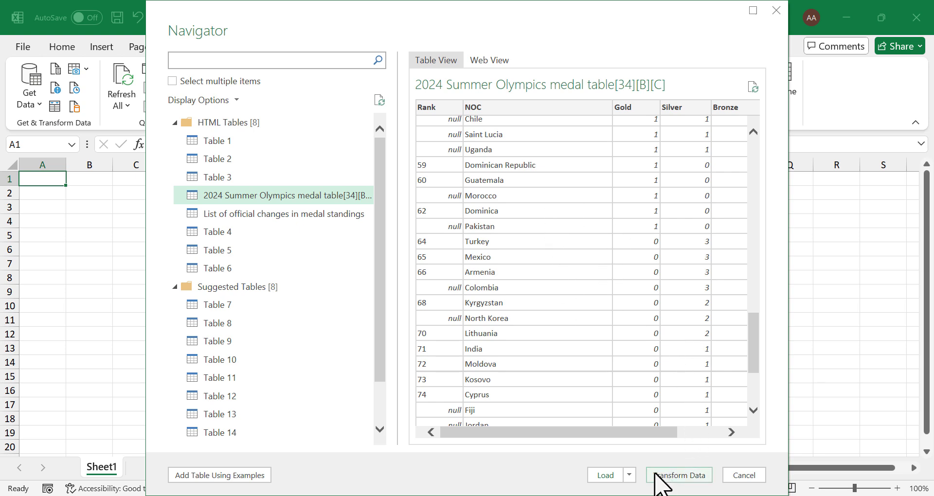
pyautogui.click(662, 477)
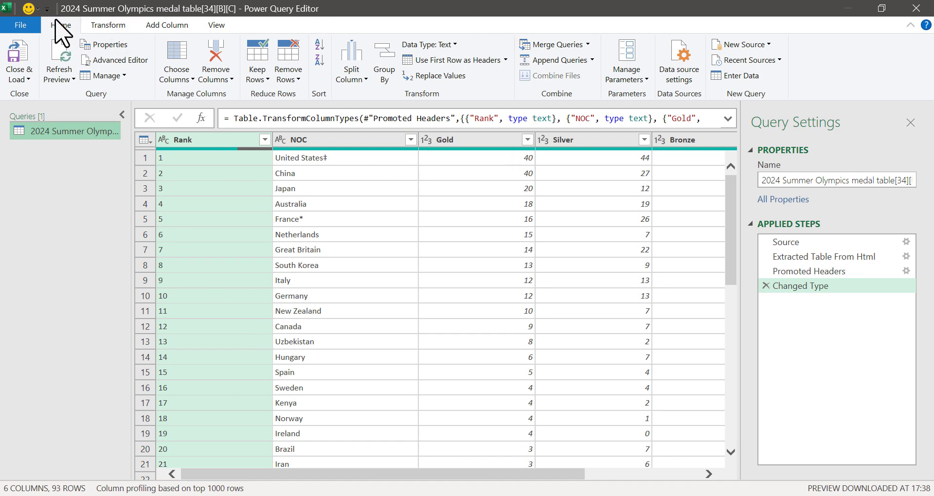
pyautogui.click(108, 25)
pyautogui.click(163, 26)
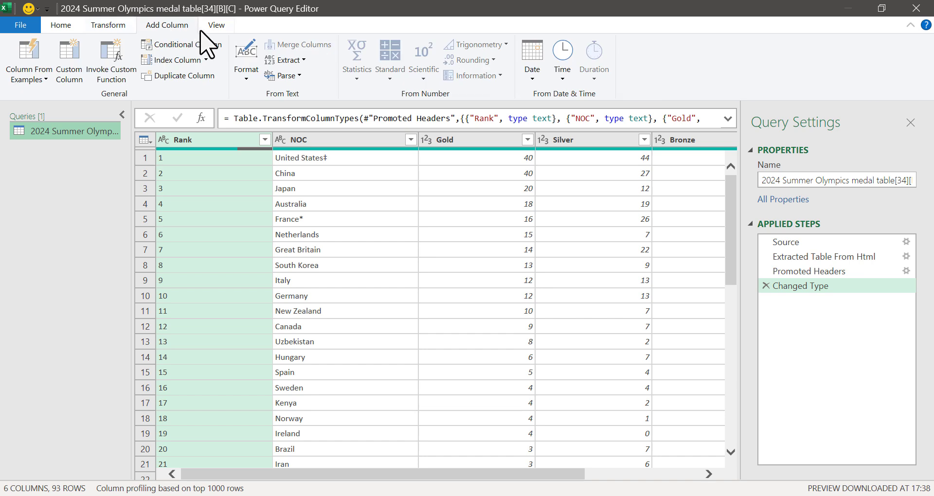
pyautogui.click(214, 26)
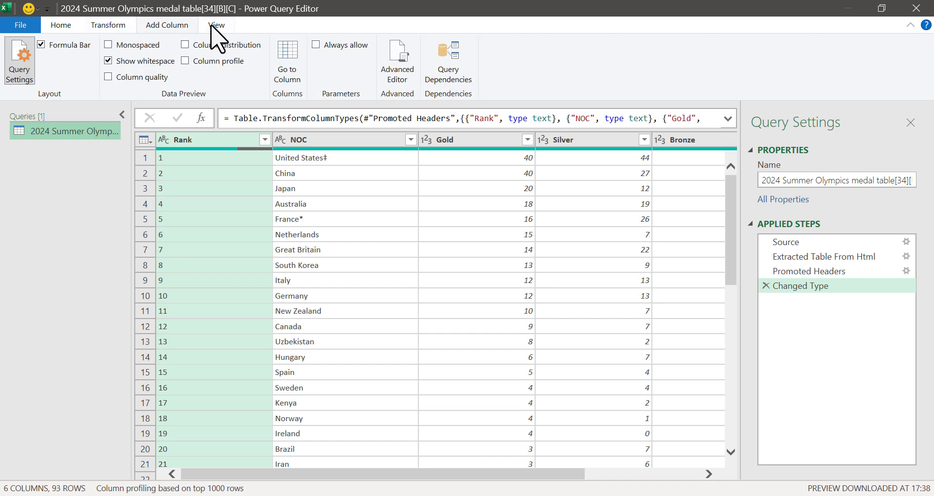
pyautogui.click(168, 27)
pyautogui.click(113, 26)
pyautogui.click(61, 26)
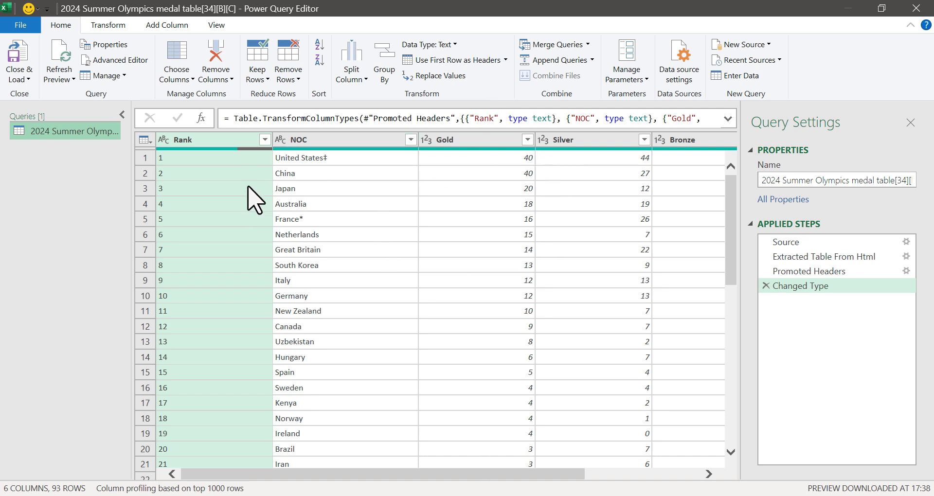
pyautogui.scroll(-8, 265, 313)
pyautogui.scroll(-10, 265, 406)
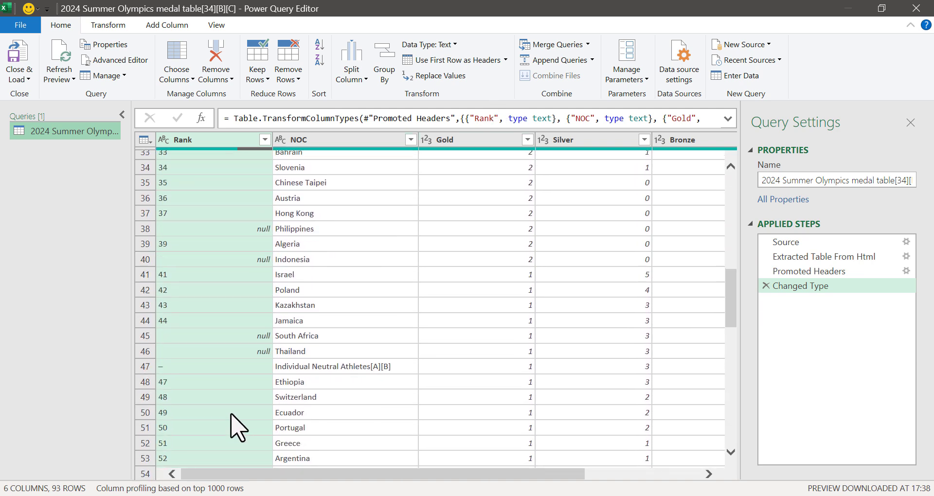
pyautogui.scroll(5, 258, 416)
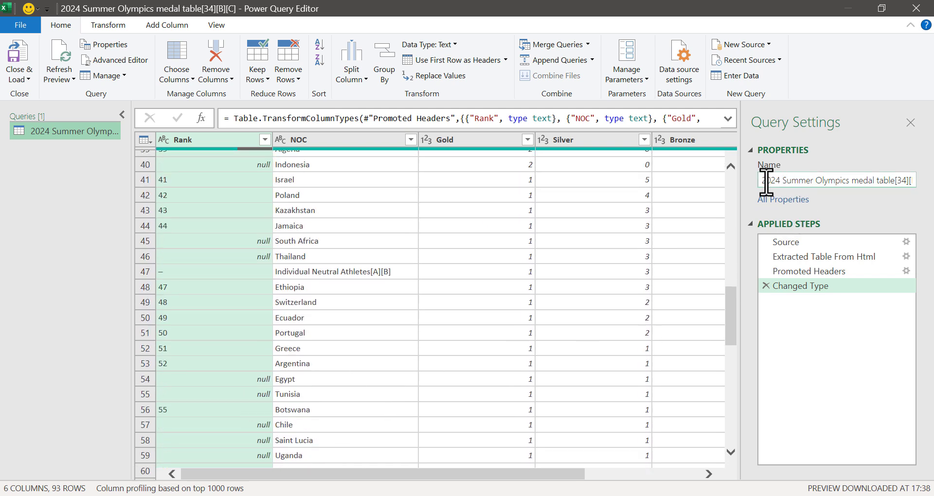
# Replace the query name in Query Settings with 'Example 1'.
pyautogui.moveTo(765, 180); pyautogui.dragTo(900, 183)
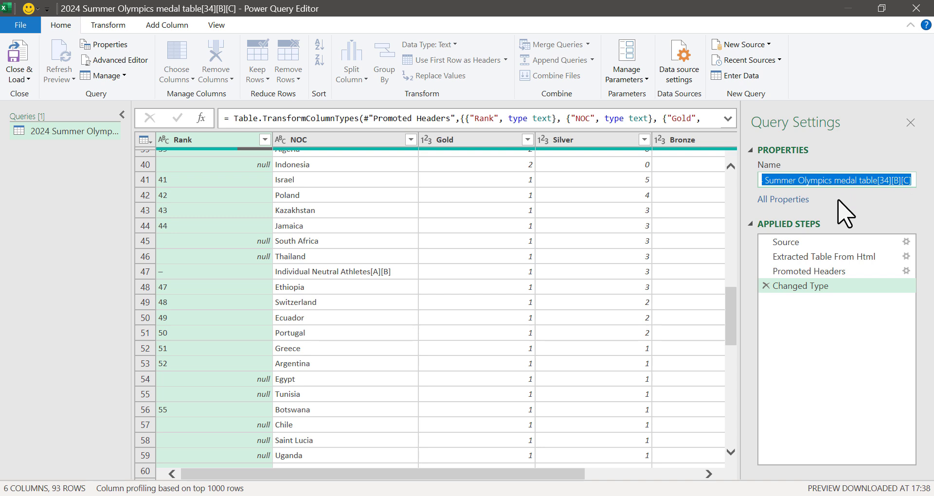
pyautogui.write('Example 1')
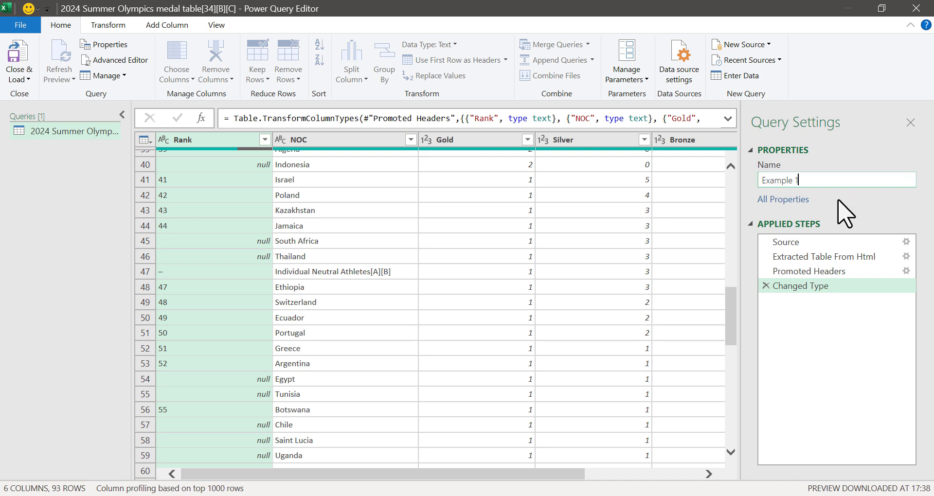
pyautogui.press('Return')
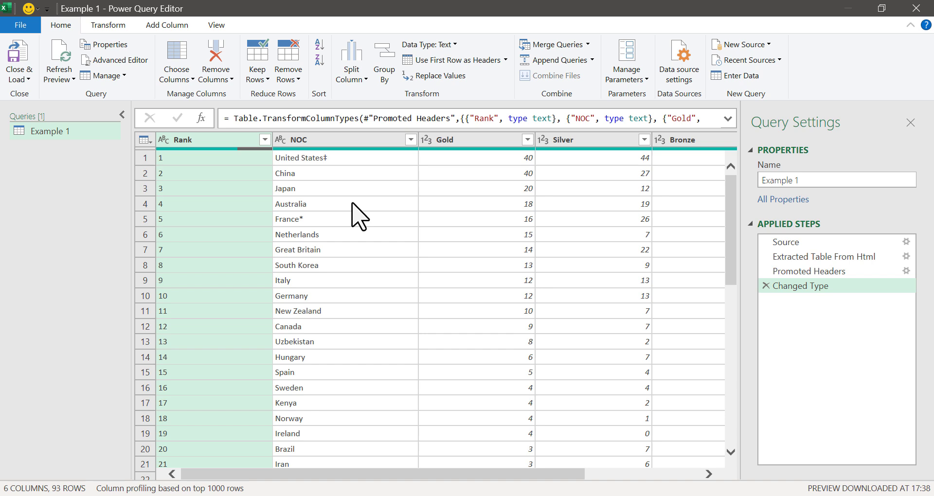
pyautogui.scroll(-9, 192, 281)
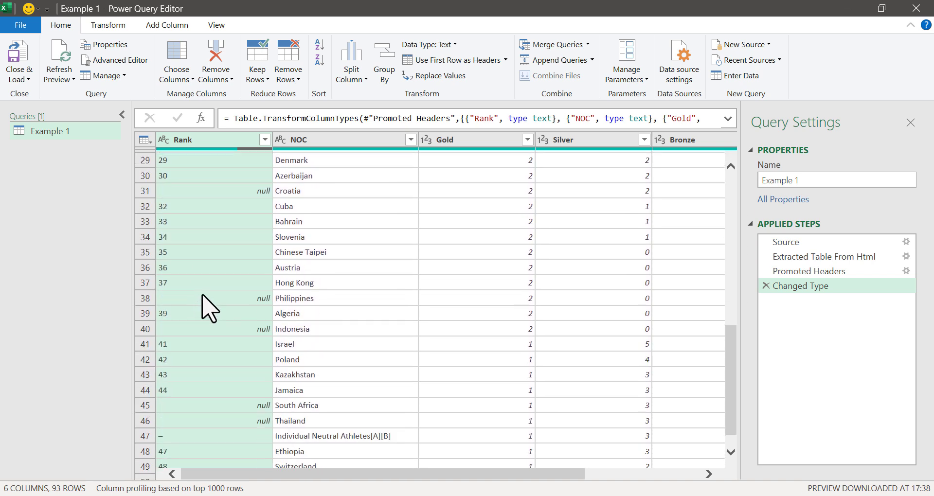
pyautogui.scroll(-9, 202, 296)
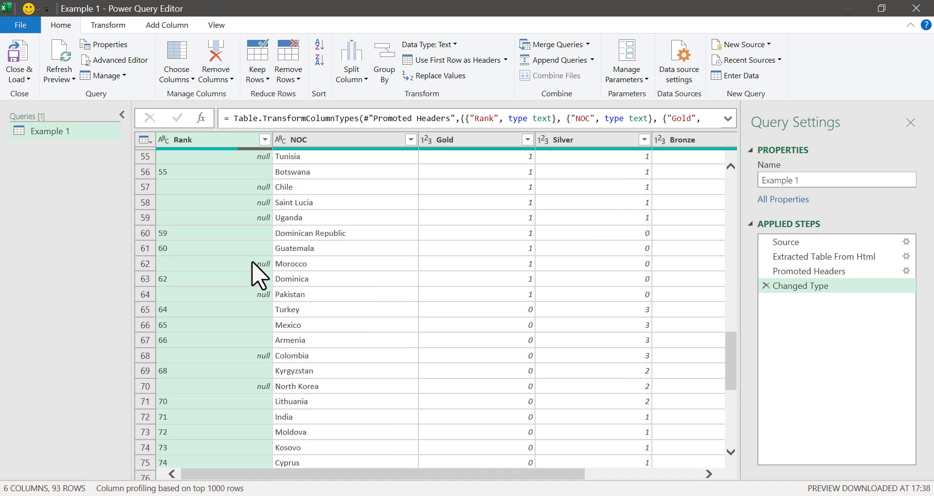
pyautogui.scroll(-5, 260, 276)
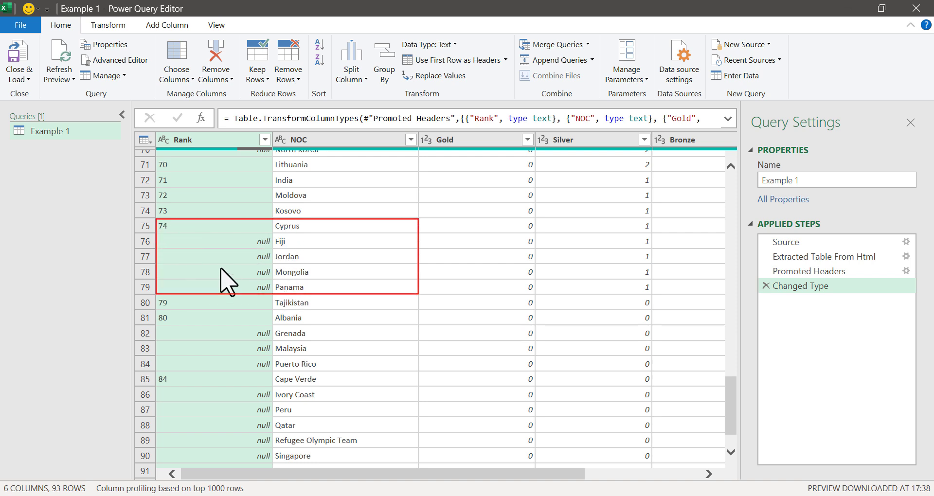
pyautogui.scroll(-1, 229, 290)
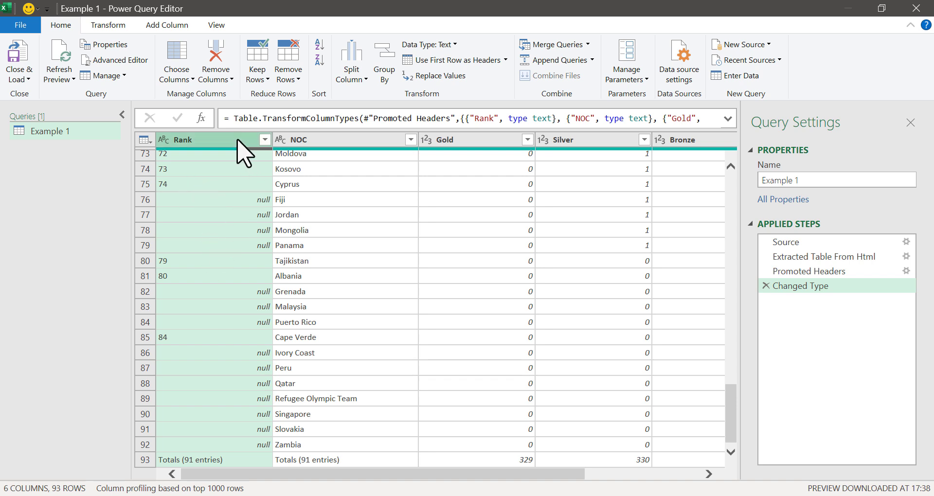
# Fill the Rank column down so null ranks, like Fiji's and Panama's, become 74.
pyautogui.click(117, 26)
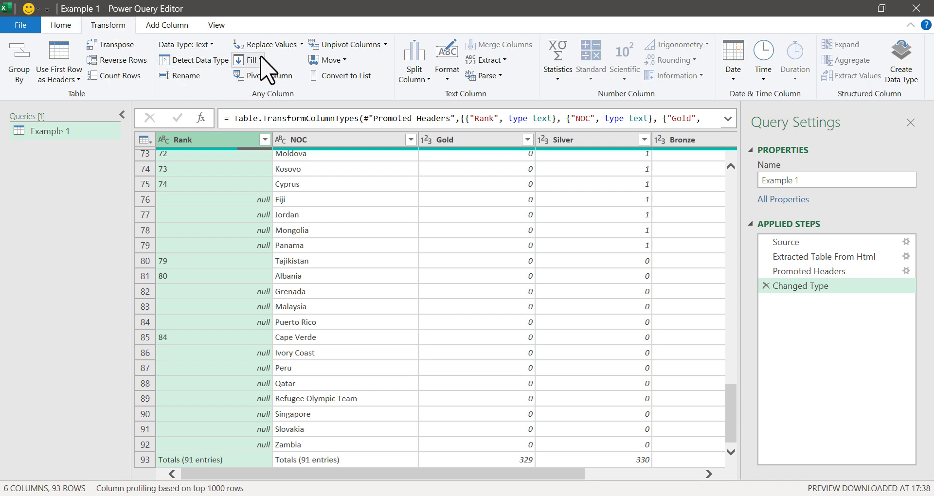
pyautogui.click(260, 60)
pyautogui.click(263, 76)
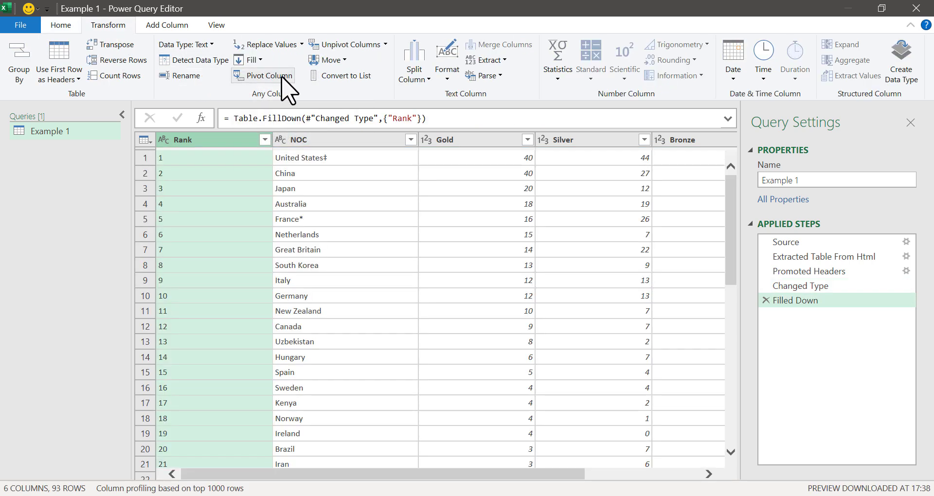
pyautogui.moveTo(730, 221); pyautogui.dragTo(732, 423)
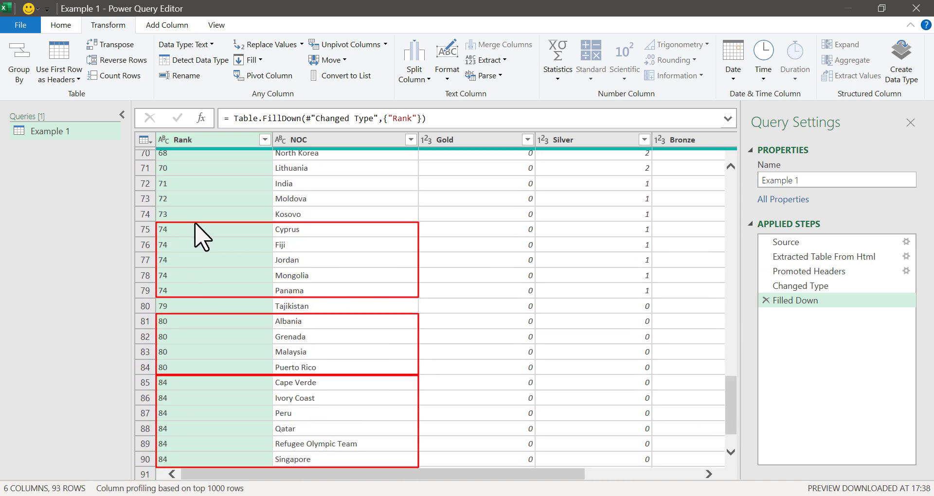
pyautogui.scroll(-1, 195, 317)
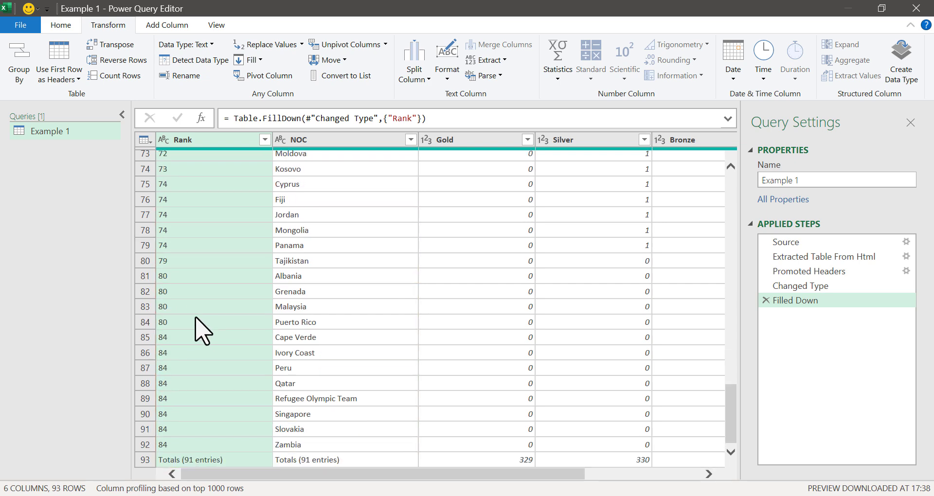
pyautogui.scroll(20, 197, 330)
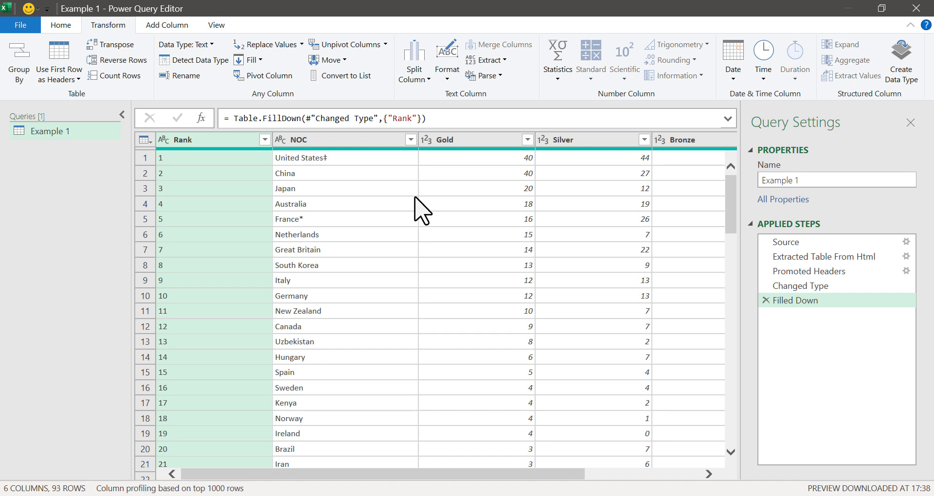
# Rename the NOC column to Country and remove the Total column, leaving 5 columns.
pyautogui.doubleClick(312, 139)
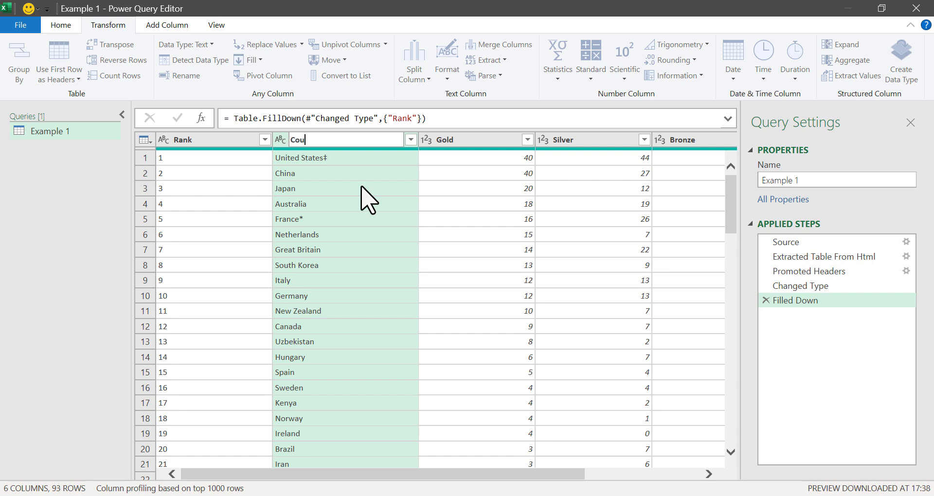
pyautogui.press('Return')
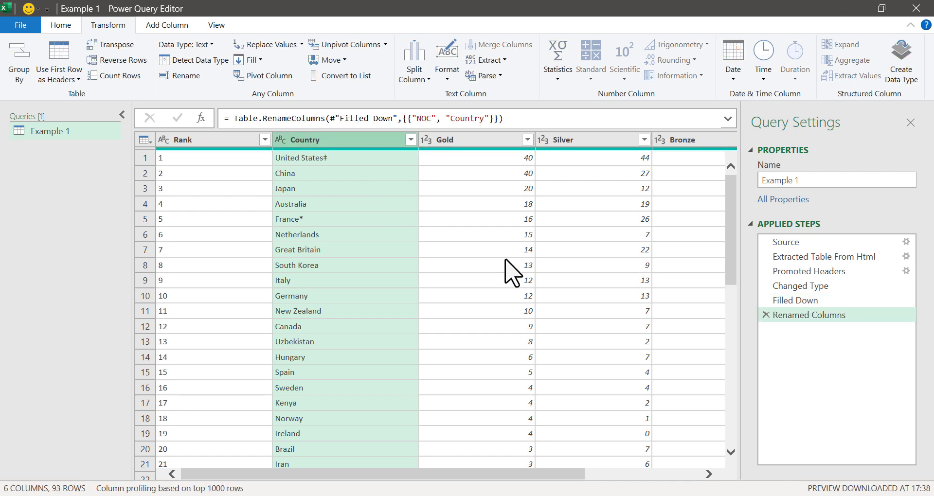
pyautogui.moveTo(474, 471); pyautogui.dragTo(627, 475)
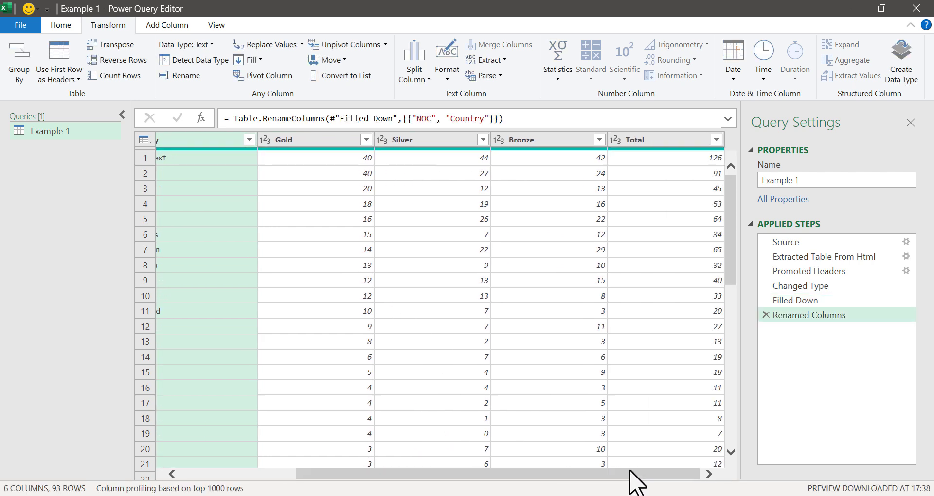
pyautogui.rightClick(664, 141)
pyautogui.click(697, 166)
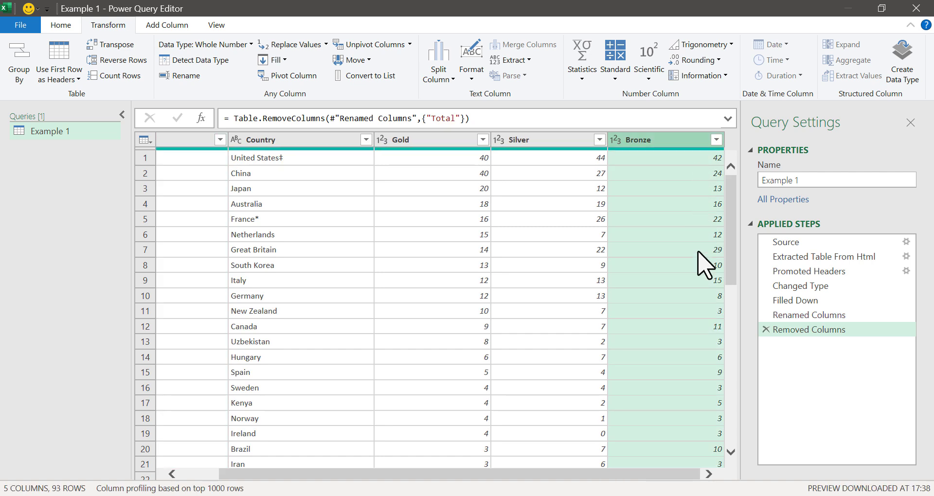
pyautogui.moveTo(788, 330)
pyautogui.mouseDown()
pyautogui.moveTo(782, 298)
pyautogui.moveTo(799, 340)
pyautogui.moveTo(811, 304)
pyautogui.moveTo(830, 324)
pyautogui.moveTo(839, 317)
pyautogui.moveTo(824, 338)
pyautogui.mouseUp()
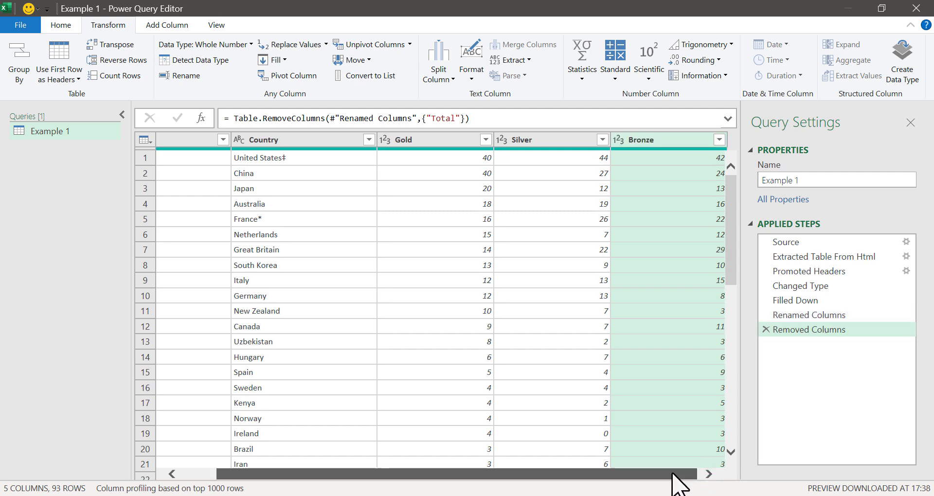
pyautogui.moveTo(671, 474); pyautogui.dragTo(525, 466)
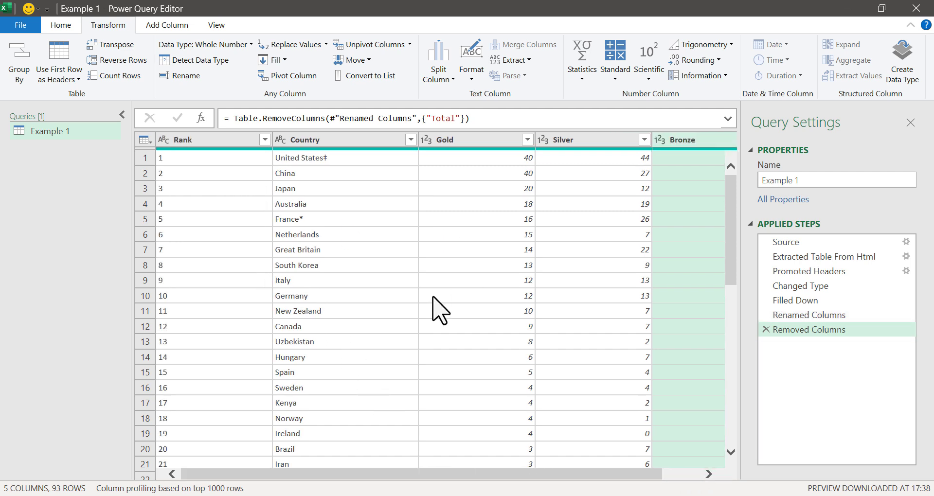
# Close & Load Example 1 to a new worksheet and scroll through its 93 rows.
pyautogui.click(67, 25)
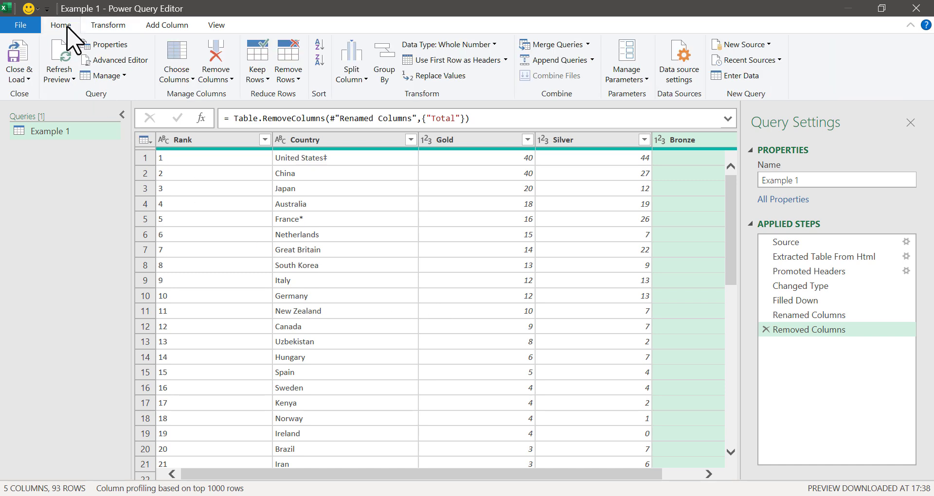
pyautogui.click(19, 54)
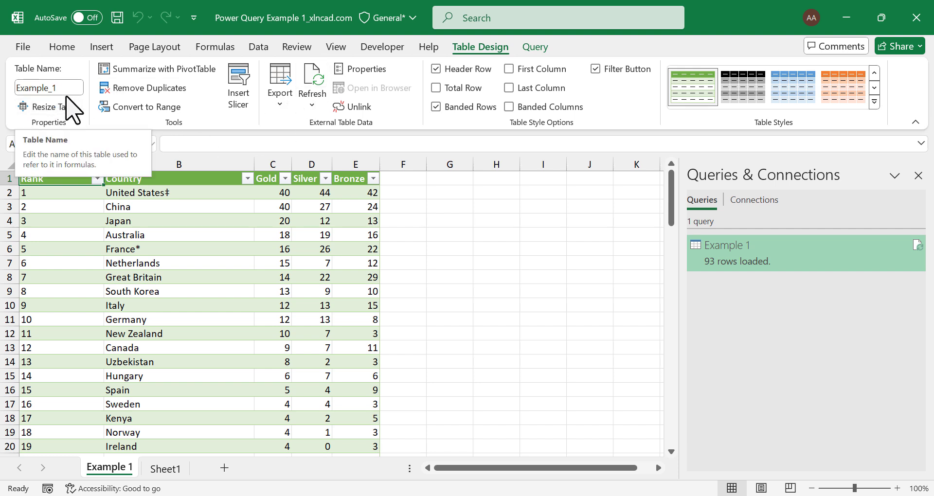
pyautogui.moveTo(733, 260)
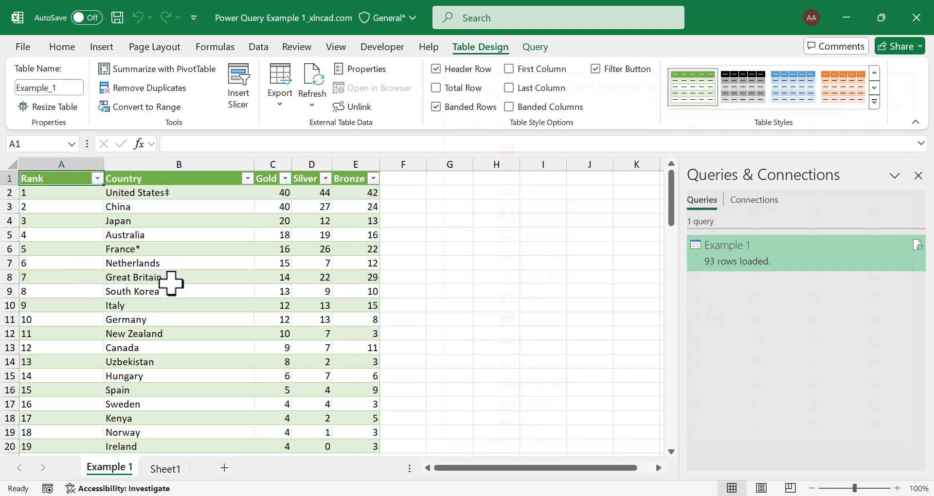
pyautogui.scroll(-8, 232, 321)
pyautogui.scroll(-13, 252, 337)
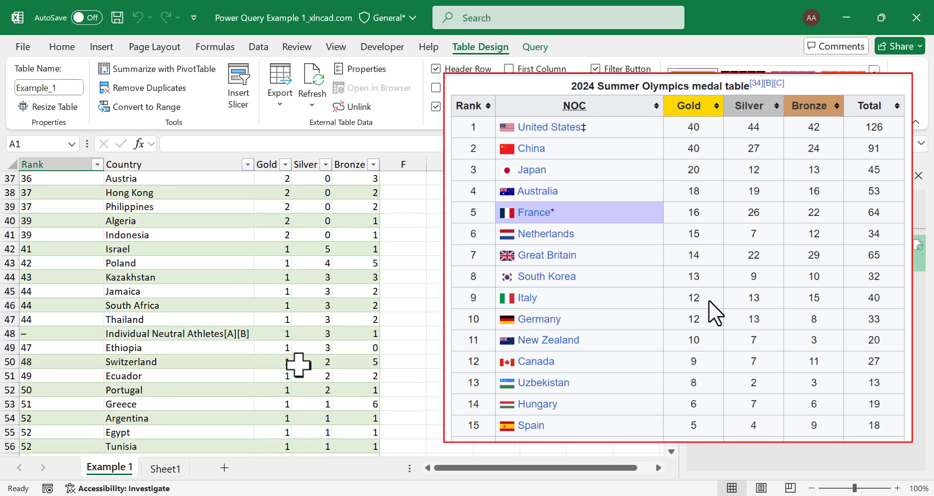
pyautogui.scroll(-2, 160, 371)
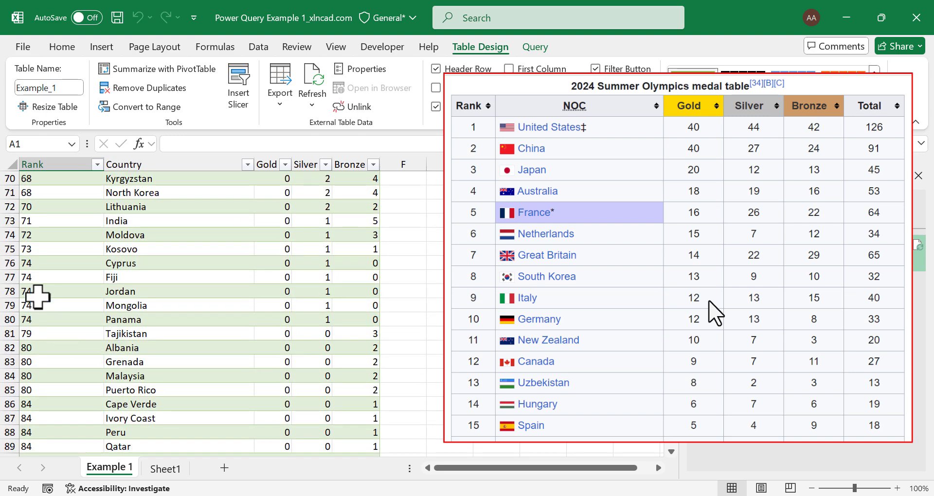
pyautogui.scroll(-4, 54, 282)
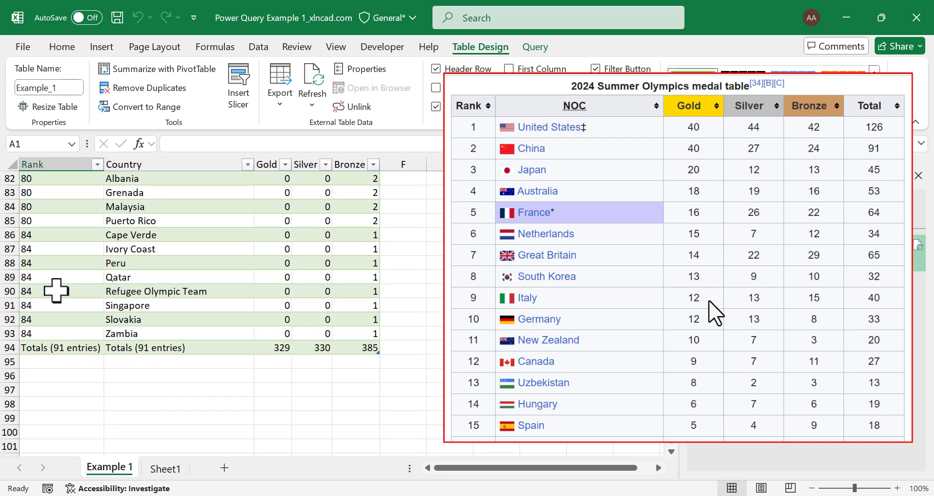
pyautogui.scroll(5, 53, 328)
pyautogui.scroll(20, 69, 327)
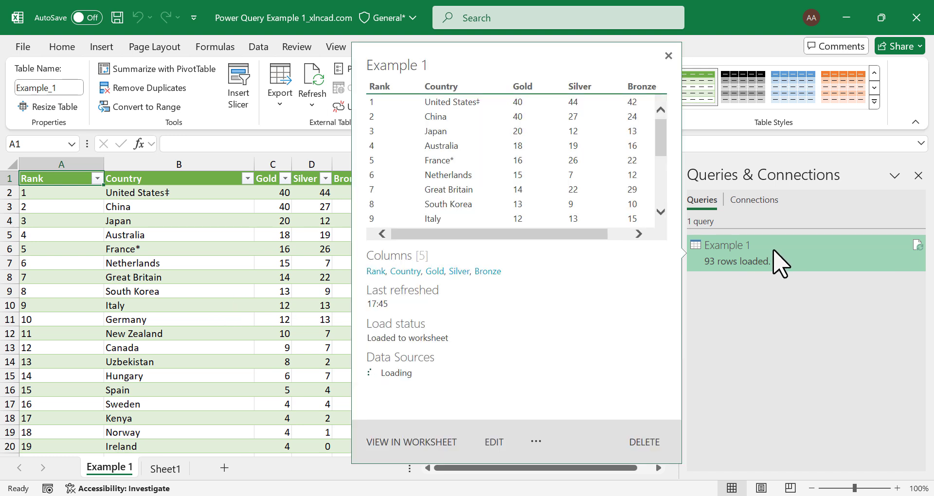
# Reopen the Example 1 query for editing and keep only its top 15 rows.
pyautogui.rightClick(774, 251)
pyautogui.click(825, 267)
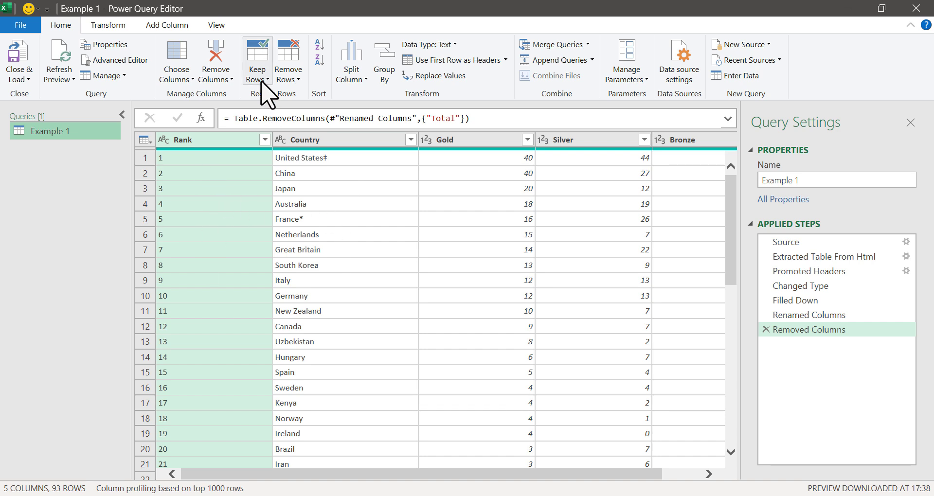
pyautogui.click(262, 79)
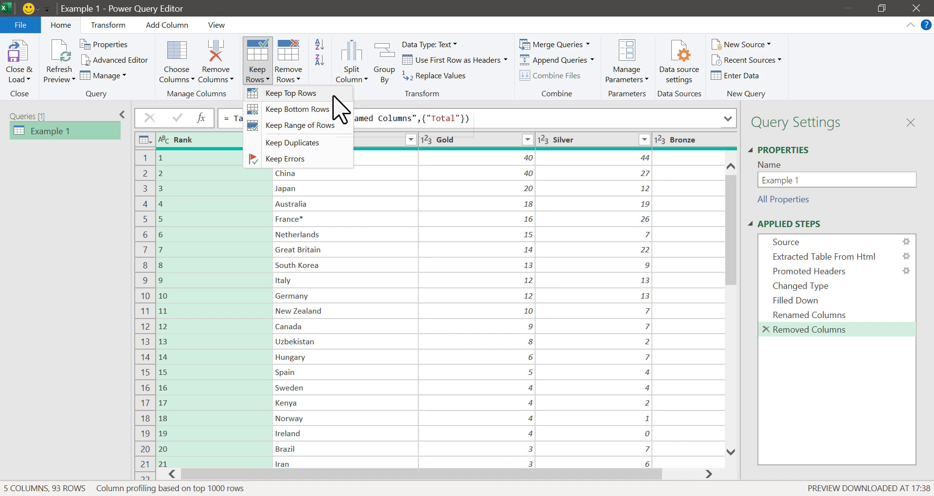
pyautogui.click(334, 95)
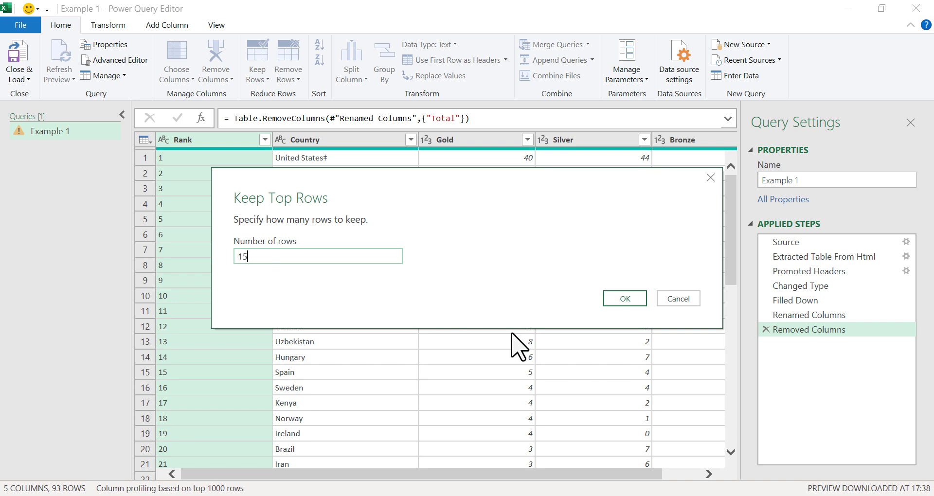
pyautogui.click(625, 298)
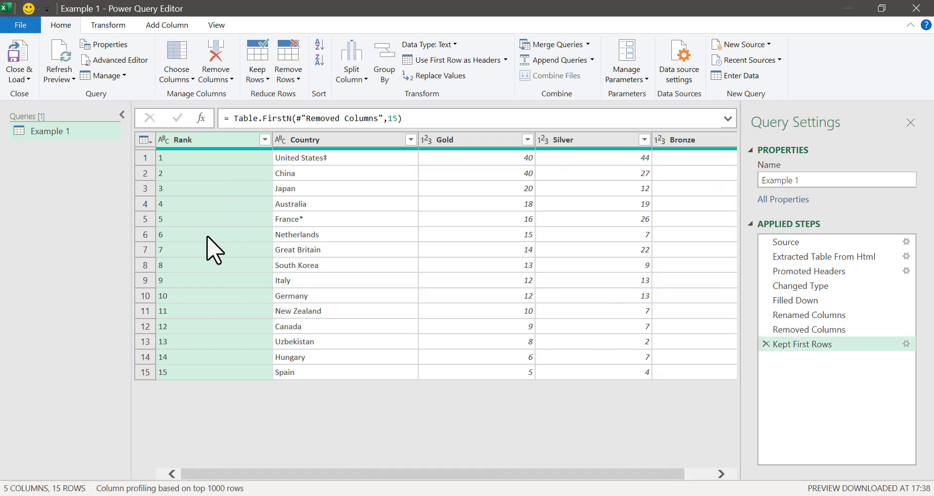
# Close & Load the 15-row medal table into the Example 1 sheet, then return to Chrome.
pyautogui.click(25, 54)
pyautogui.click(398, 249)
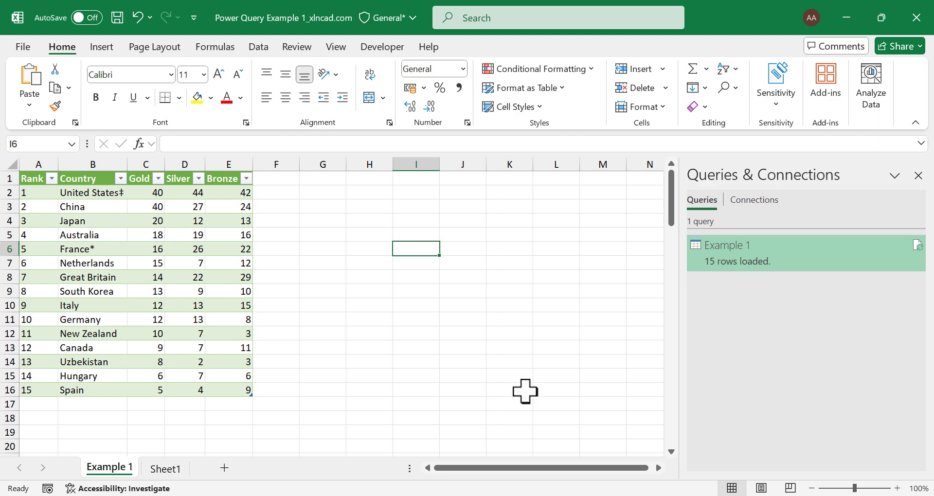
pyautogui.hotkey('alt', 'Tab')
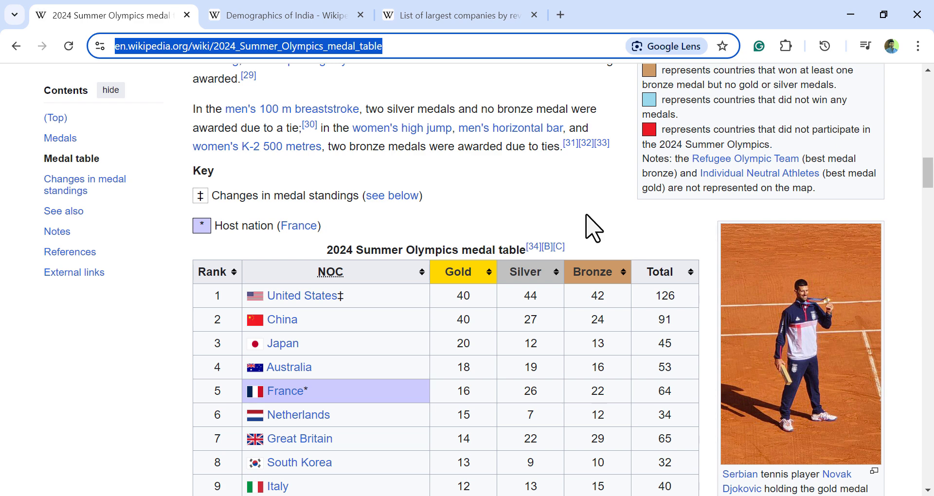
# Switch to the List of largest companies by revenue page and scroll its table, then bring up File Explorer.
pyautogui.click(591, 228)
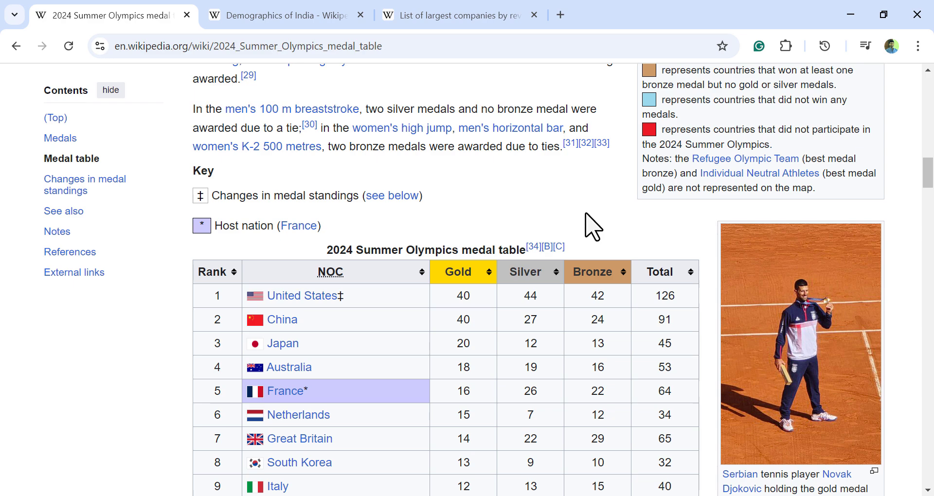
pyautogui.click(474, 17)
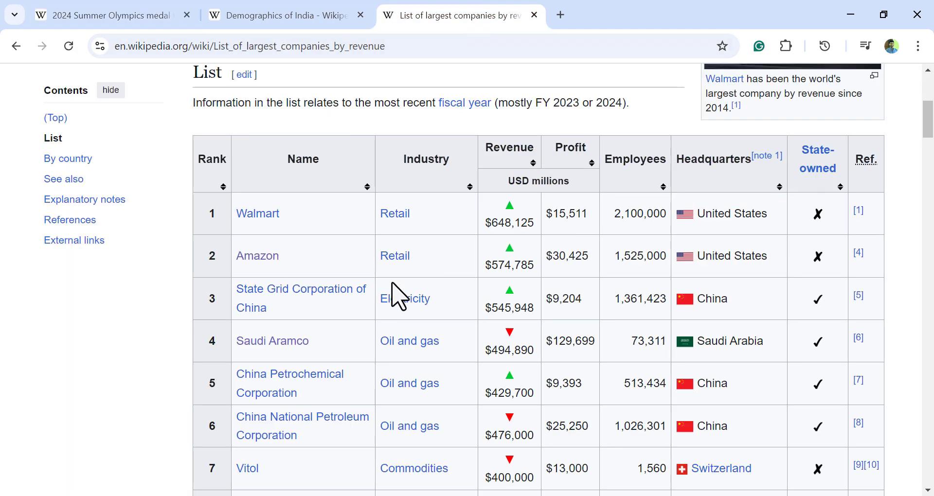
pyautogui.scroll(5, 399, 297)
pyautogui.scroll(-5, 431, 304)
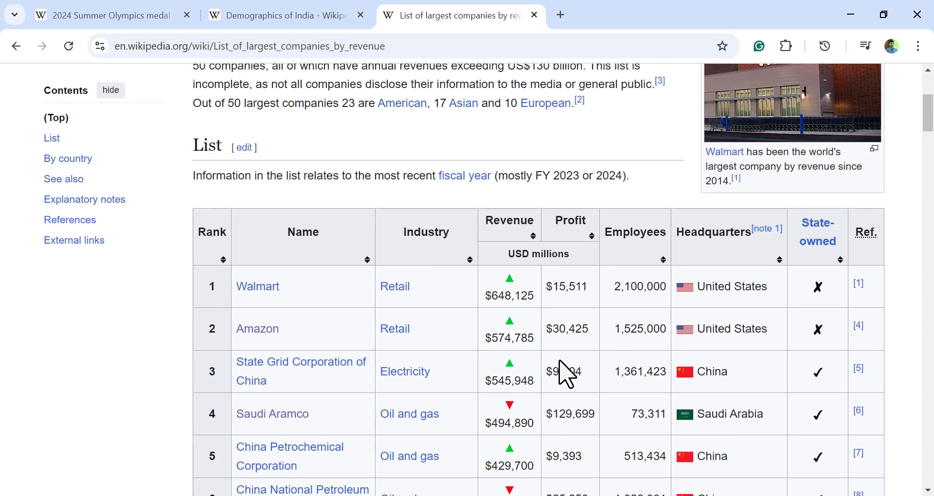
pyautogui.scroll(-5, 550, 370)
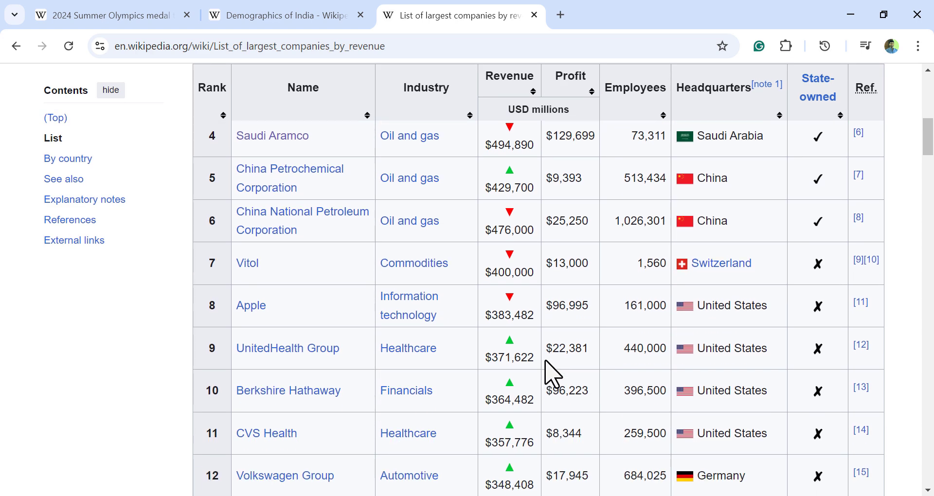
pyautogui.scroll(3, 550, 372)
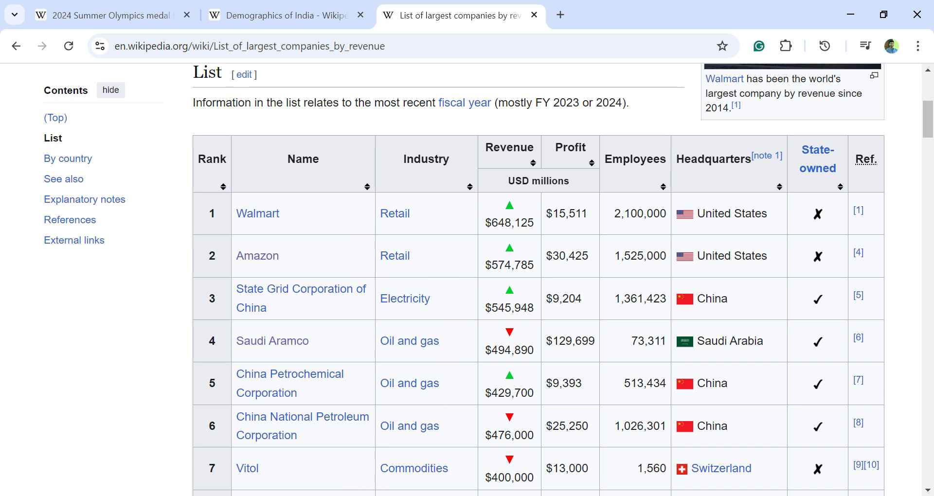
pyautogui.hotkey('alt', 'Tab')
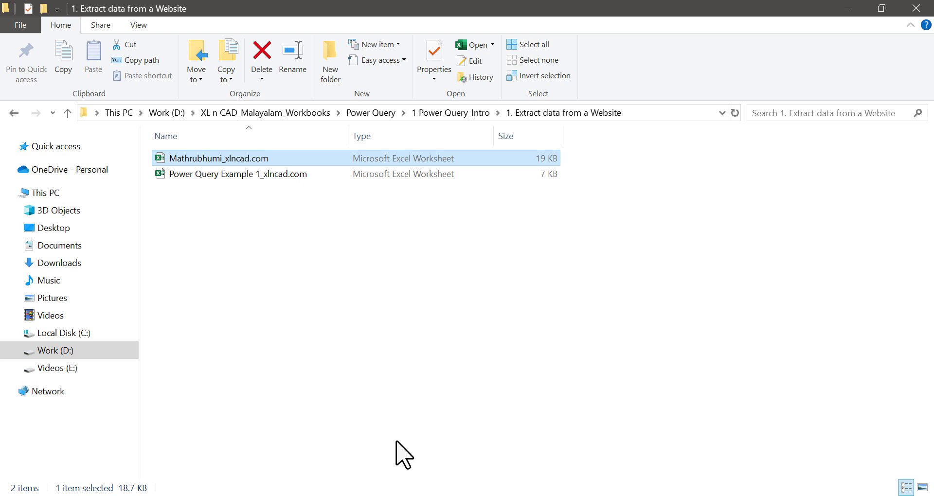
# Open Mathrubhumi_xlncad.com and run Data > Refresh All to update Table 5's headlines.
pyautogui.doubleClick(281, 160)
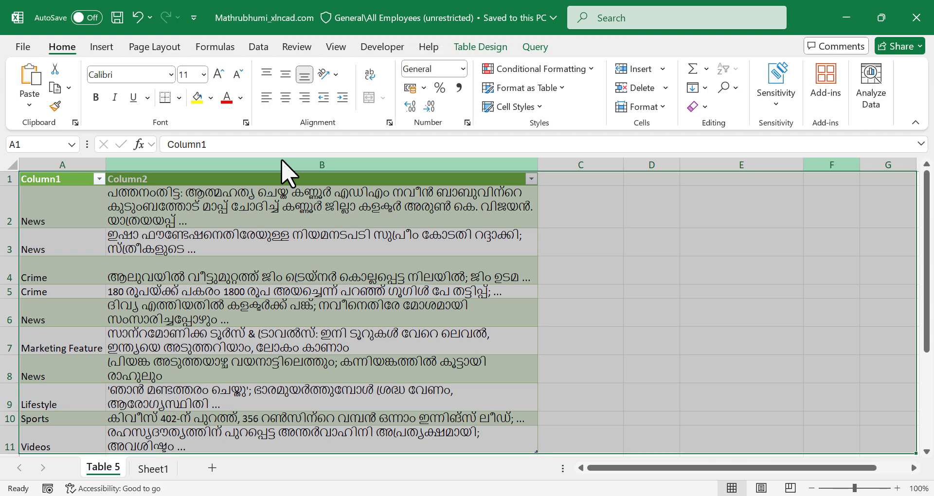
pyautogui.click(259, 48)
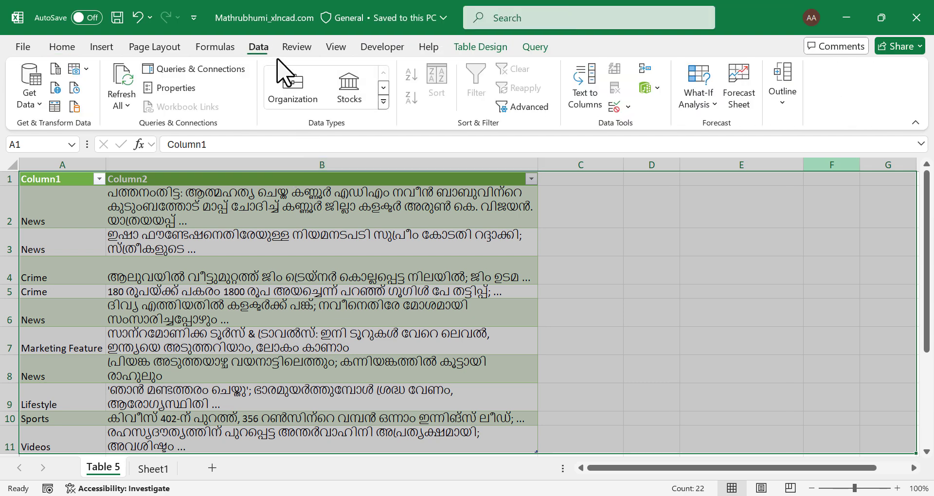
pyautogui.click(121, 82)
pyautogui.click(607, 208)
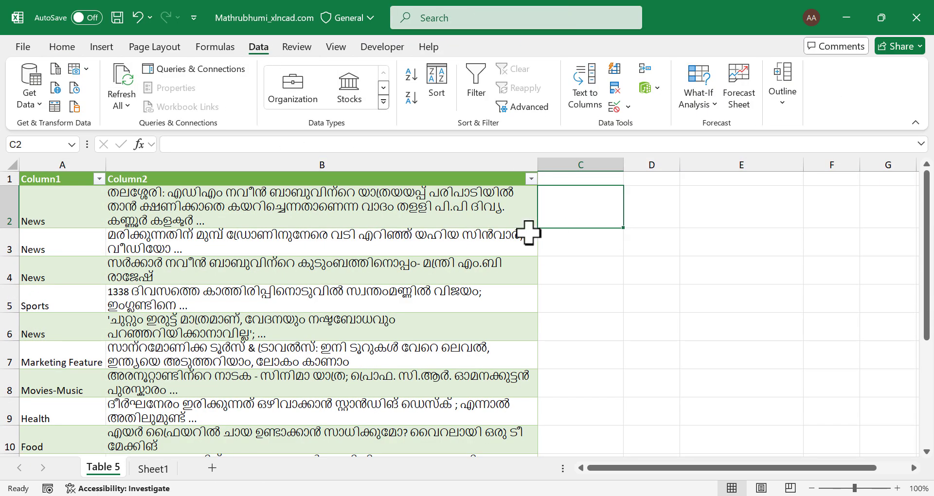
pyautogui.scroll(-2, 217, 294)
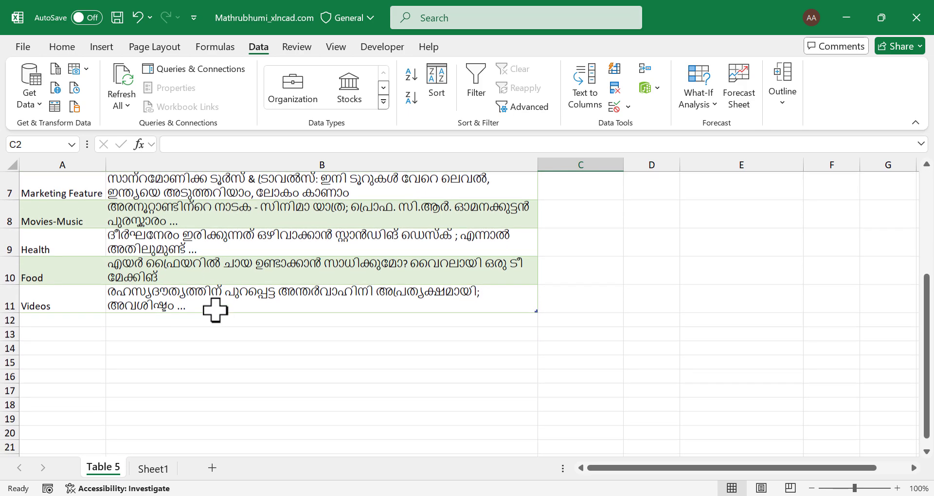
pyautogui.scroll(1, 217, 313)
pyautogui.scroll(2, 214, 314)
# Search 'mat' in a new Chrome tab, open the Mathrubhumi news site and scroll its headlines.
pyautogui.hotkey('alt', 'Tab')
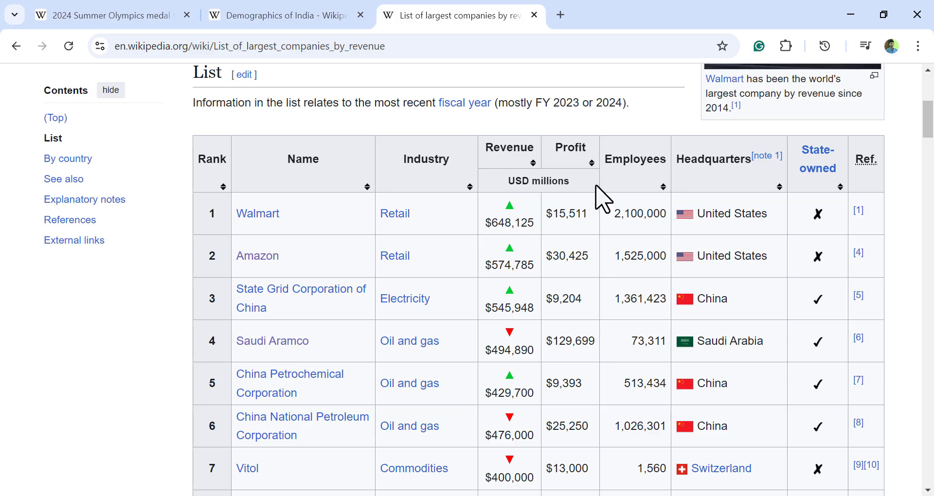
pyautogui.click(561, 16)
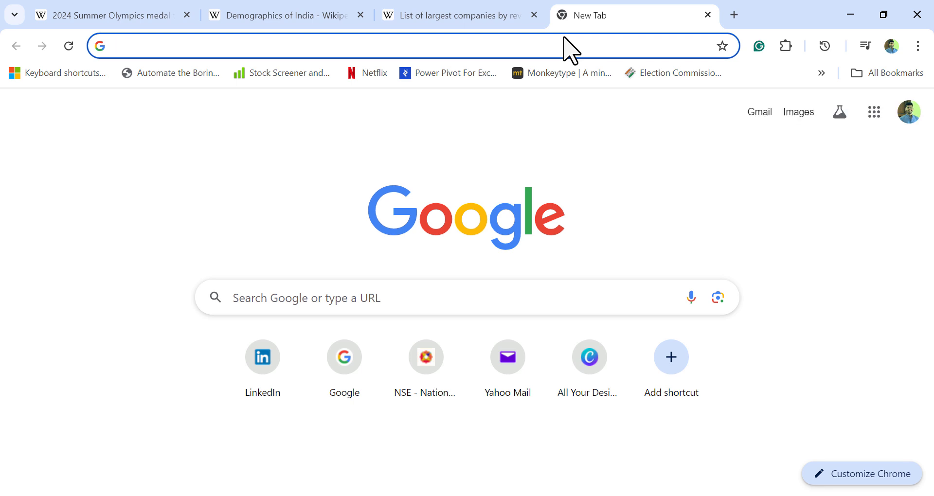
pyautogui.write('mathrubhumi')
pyautogui.press('Return')
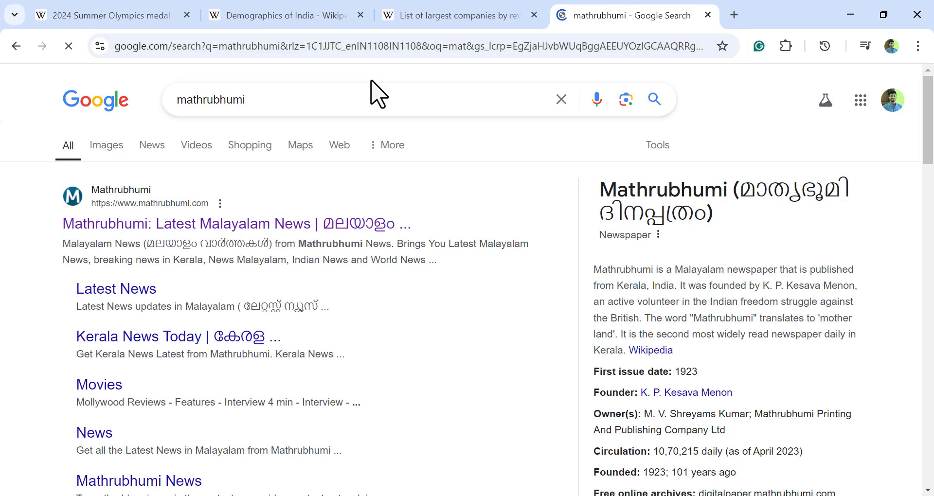
pyautogui.click(301, 224)
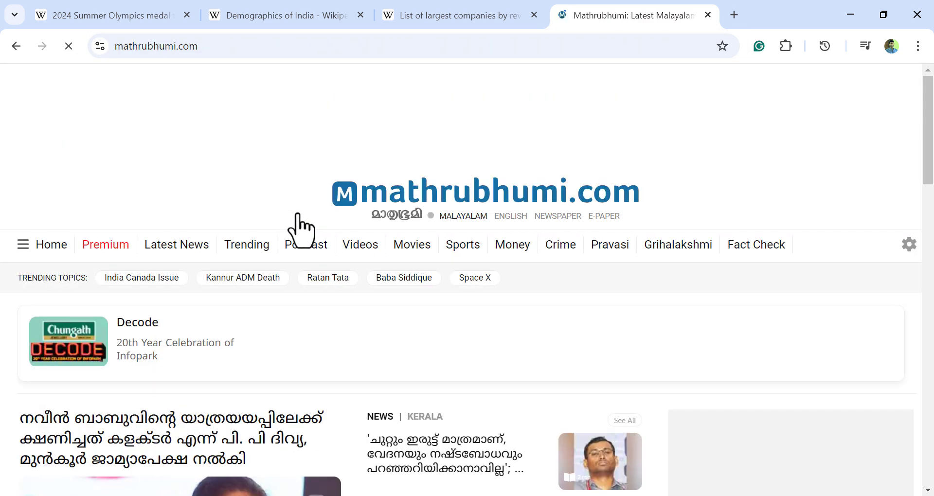
pyautogui.scroll(-3, 187, 357)
pyautogui.scroll(-6, 187, 357)
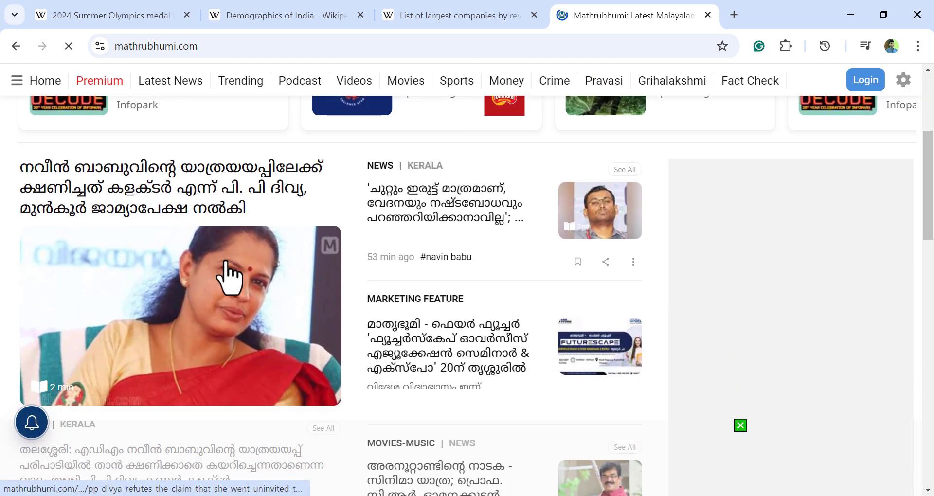
pyautogui.scroll(-4, 192, 287)
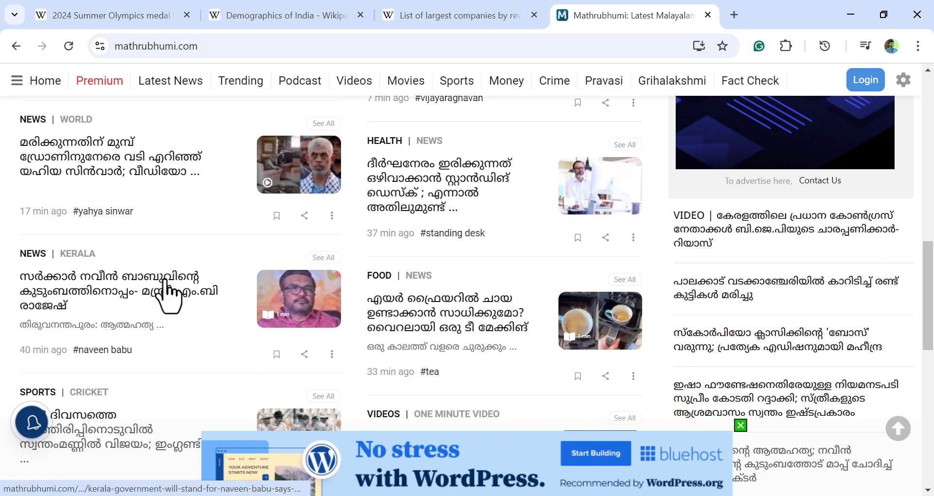
pyautogui.hotkey('alt', 'Tab')
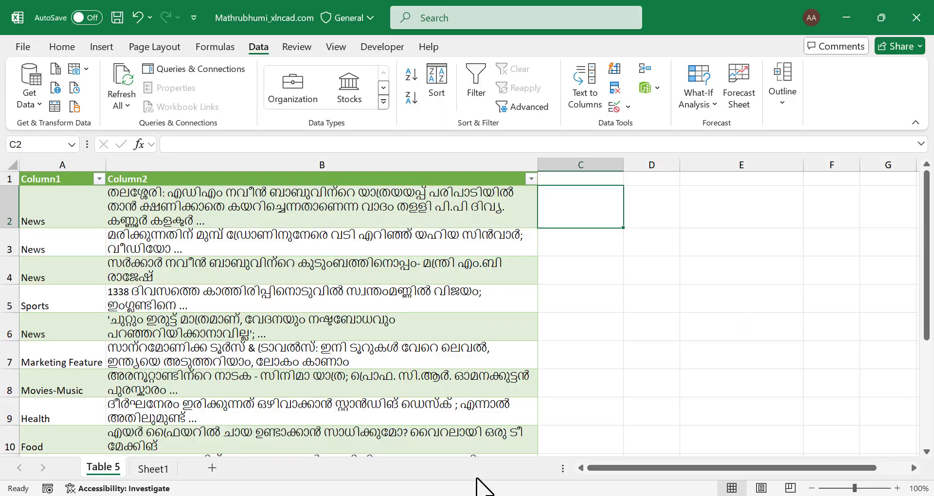
# Restore Excel beside the Mathrubhumi site to compare headlines, then maximize Excel again.
pyautogui.click(881, 17)
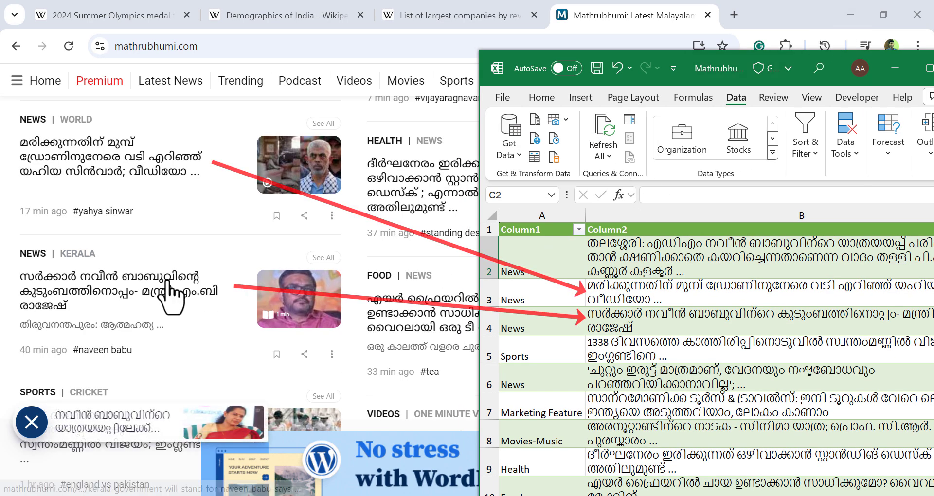
pyautogui.scroll(3, 173, 292)
pyautogui.scroll(3, 175, 292)
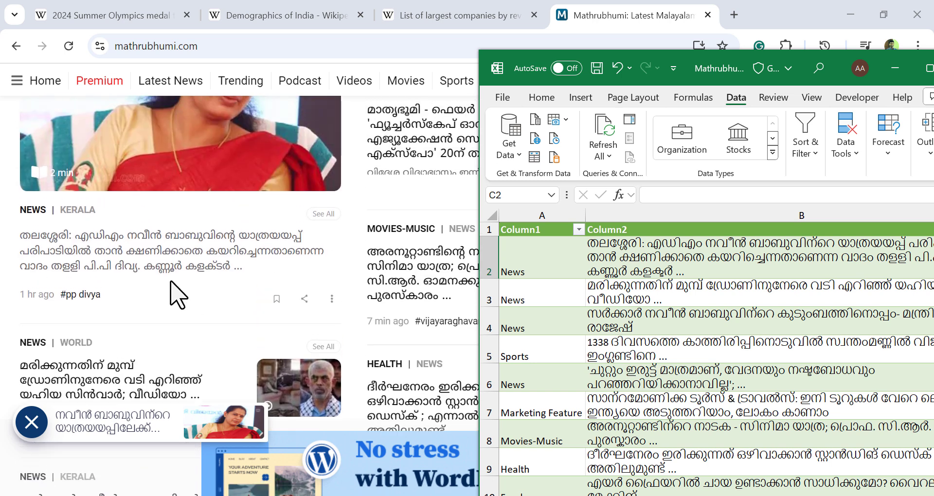
pyautogui.scroll(5, 127, 291)
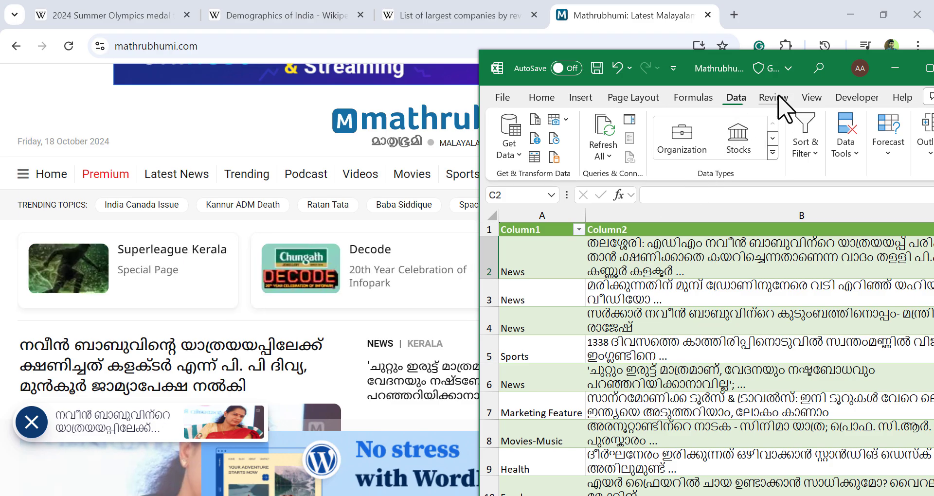
pyautogui.doubleClick(693, 71)
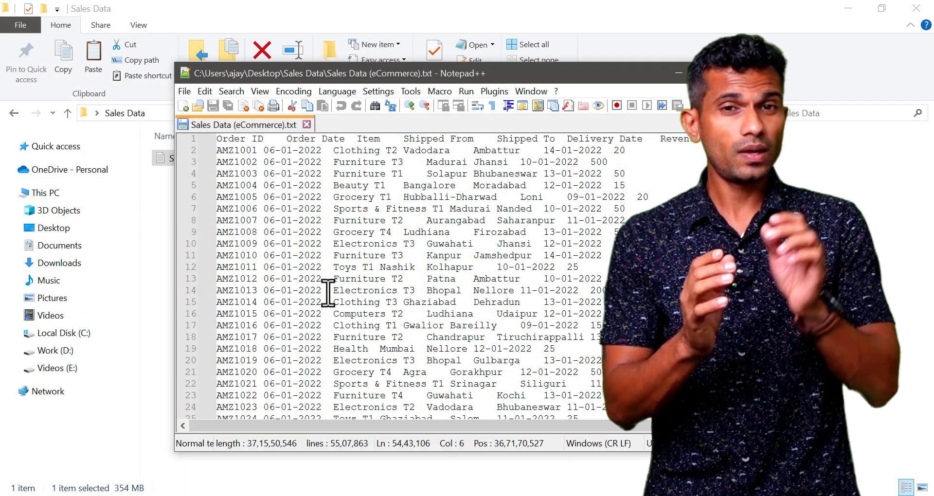
# Drag far down Sales Data (eCommerce).txt and select the line for order AMZ5487291.
pyautogui.scroll(-4, 379, 324)
pyautogui.scroll(-3, 379, 323)
pyautogui.moveTo(765, 167); pyautogui.dragTo(766, 428)
pyautogui.scroll(-6, 457, 369)
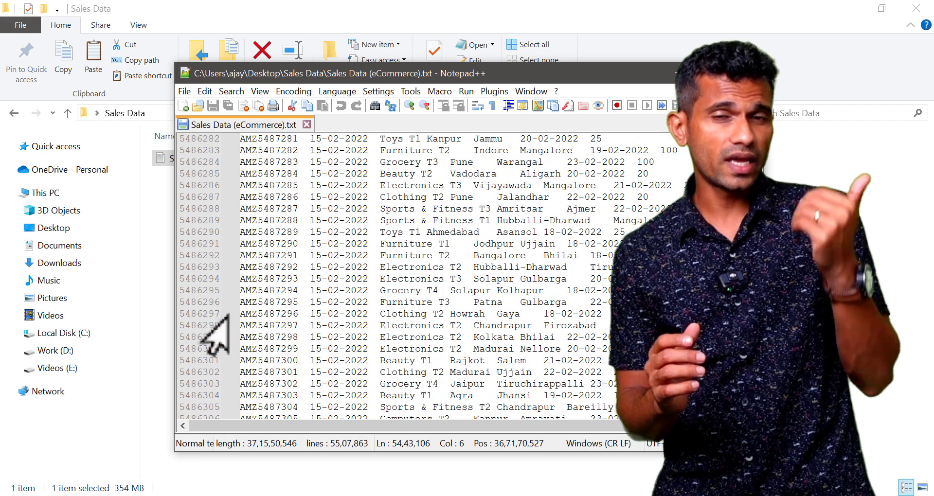
pyautogui.click(187, 256)
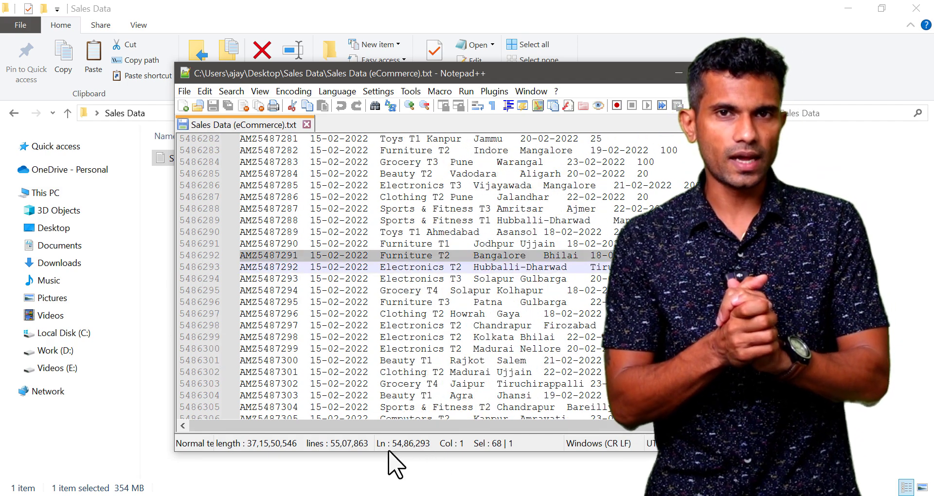